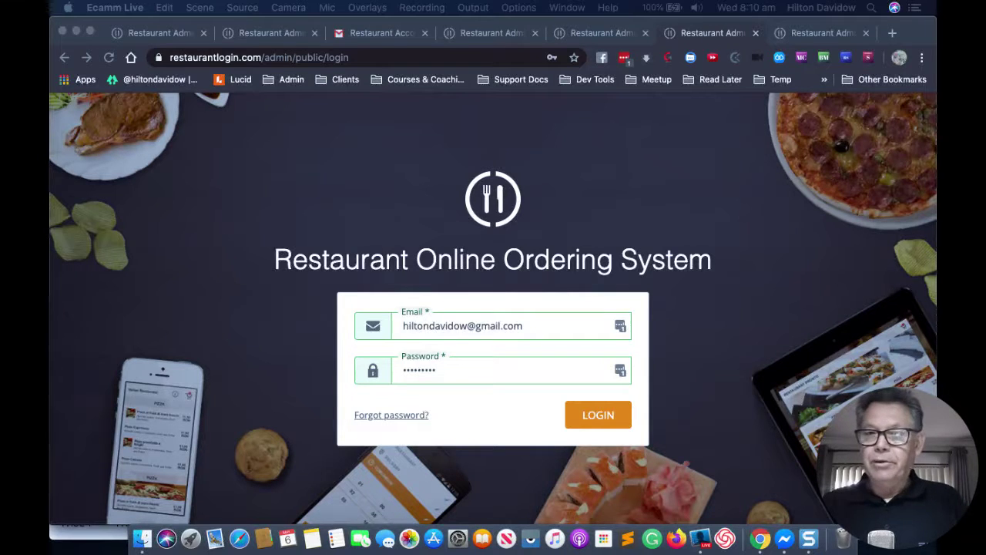
Review the Add Restaurant form, its completion message, the validation e-mail and the password setup page, closing each page after viewing it
left_click(288, 146)
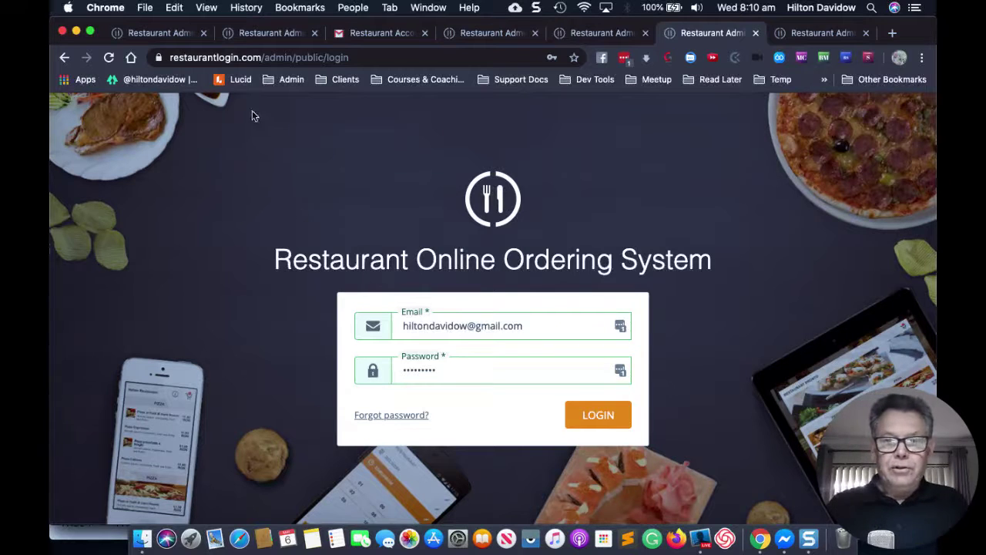
left_click(151, 44)
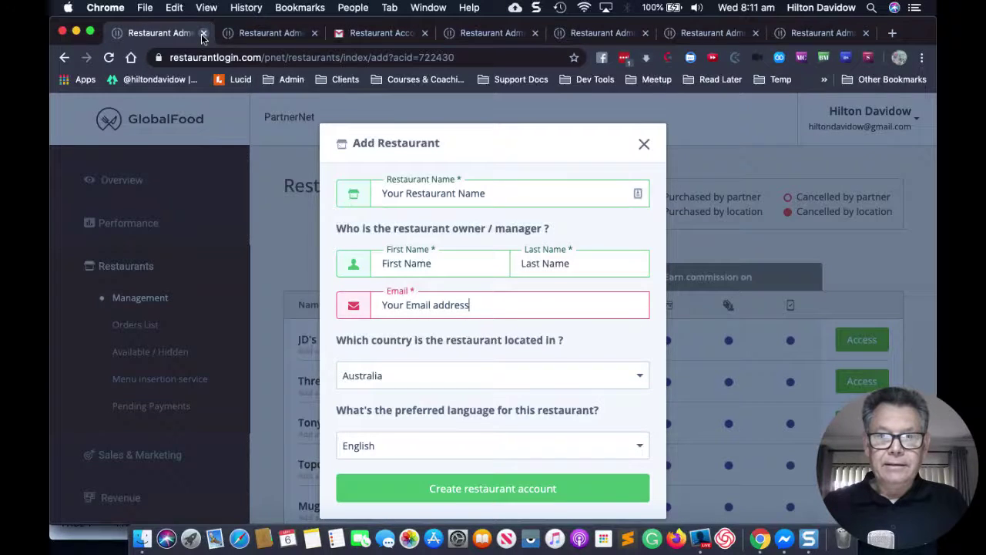
left_click(203, 34)
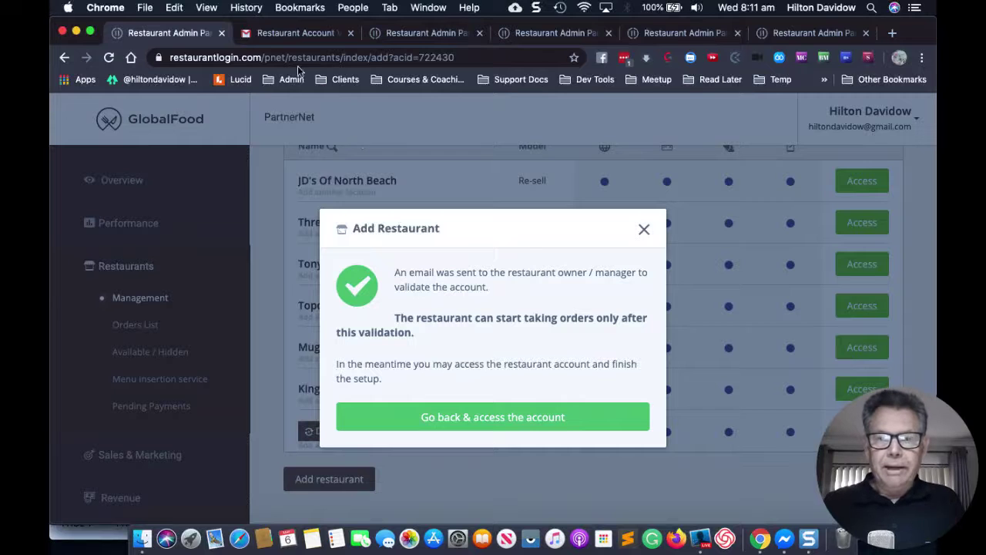
left_click(221, 34)
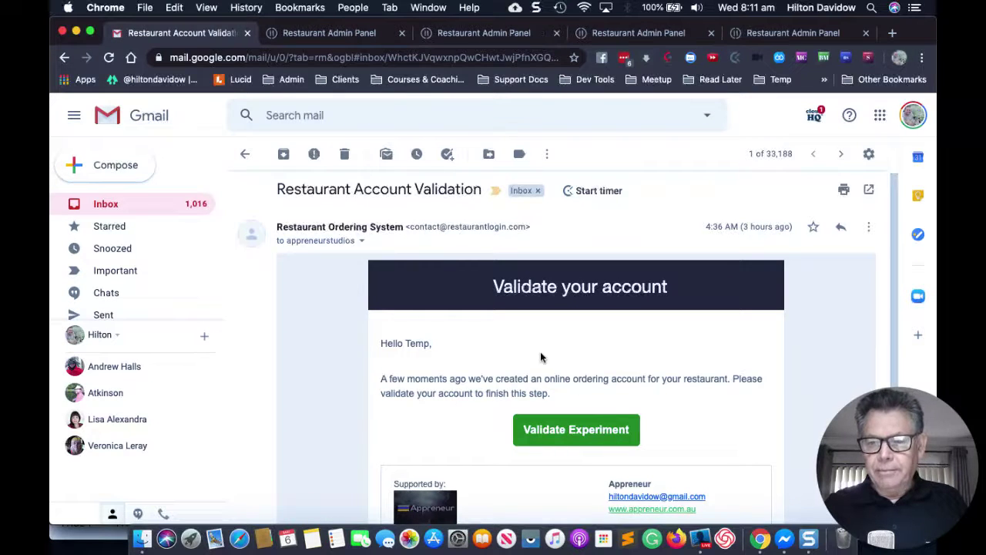
left_click(247, 33)
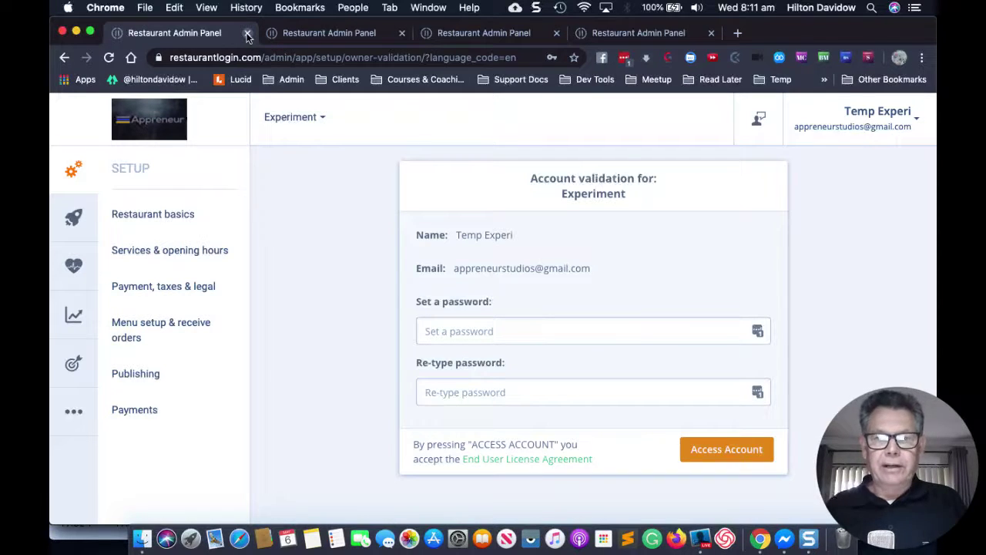
left_click(247, 34)
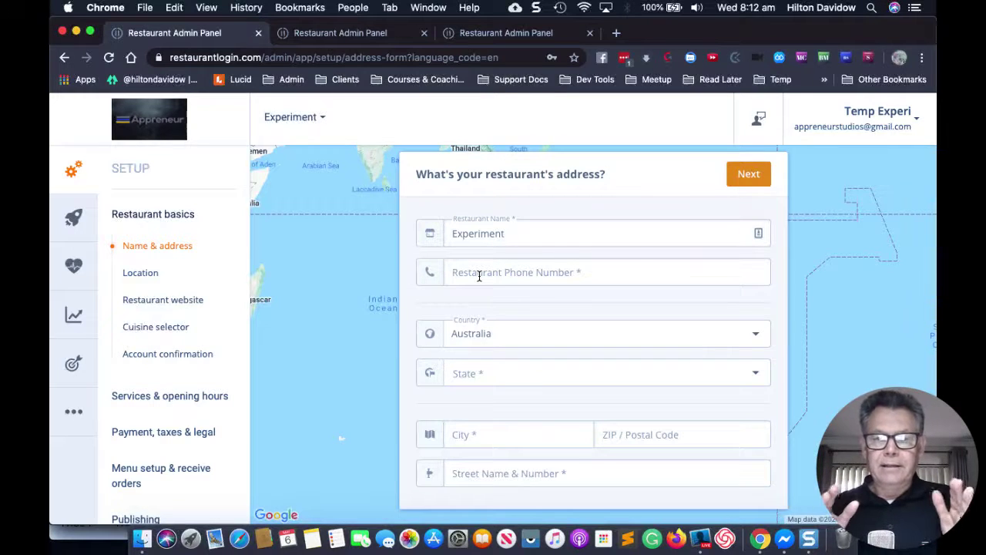
View the restaurant's account confirmation page, then close it and the login page to reach the Appreneur Demo Restaurant admin
left_click(154, 359)
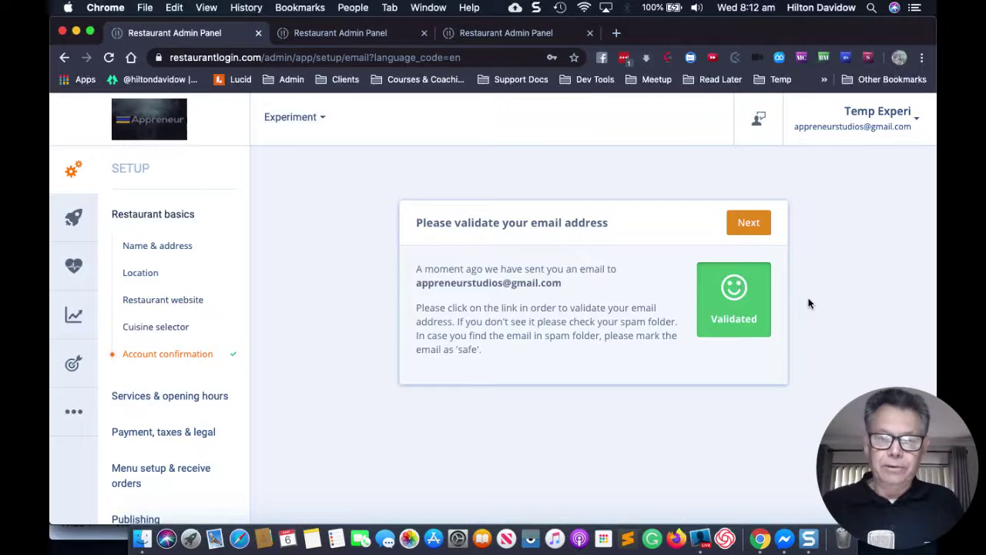
left_click(259, 33)
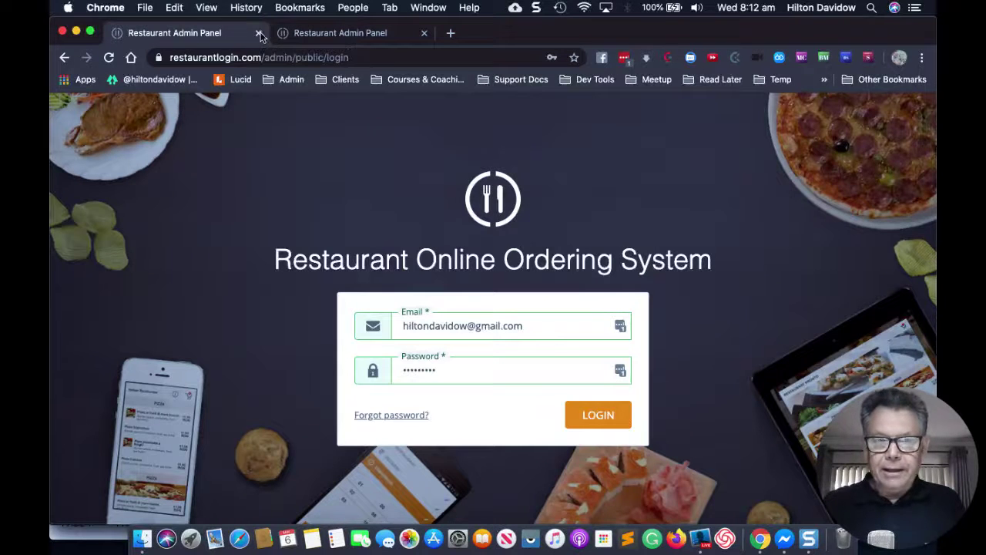
key("super+w")
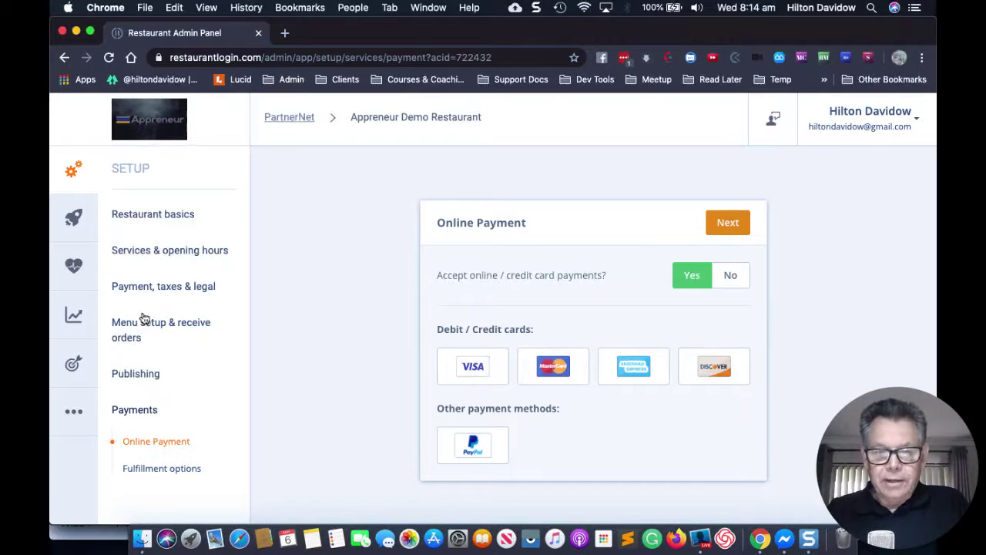
Under Services & opening hours, check the delivery status and set the offer of pickup from the location to No
left_click(142, 253)
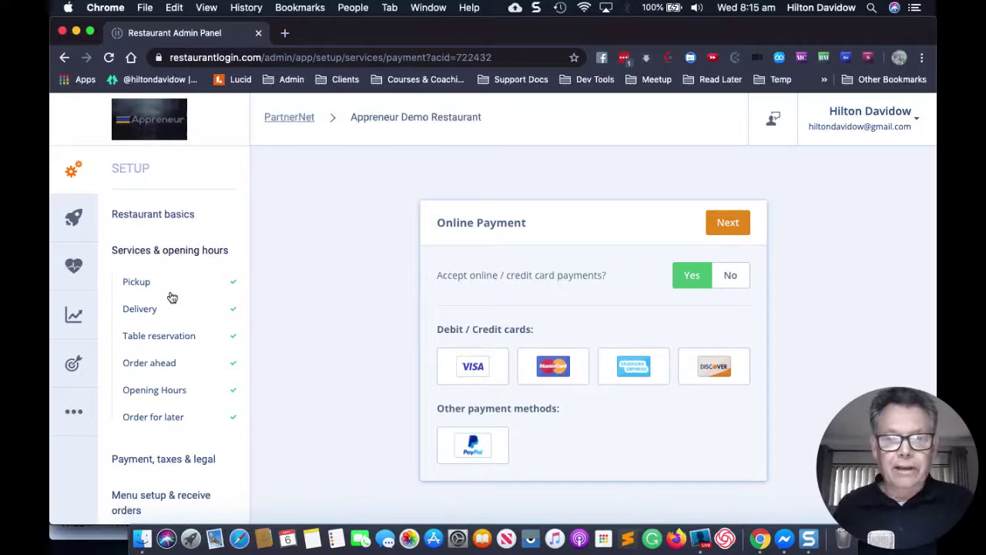
left_click(141, 309)
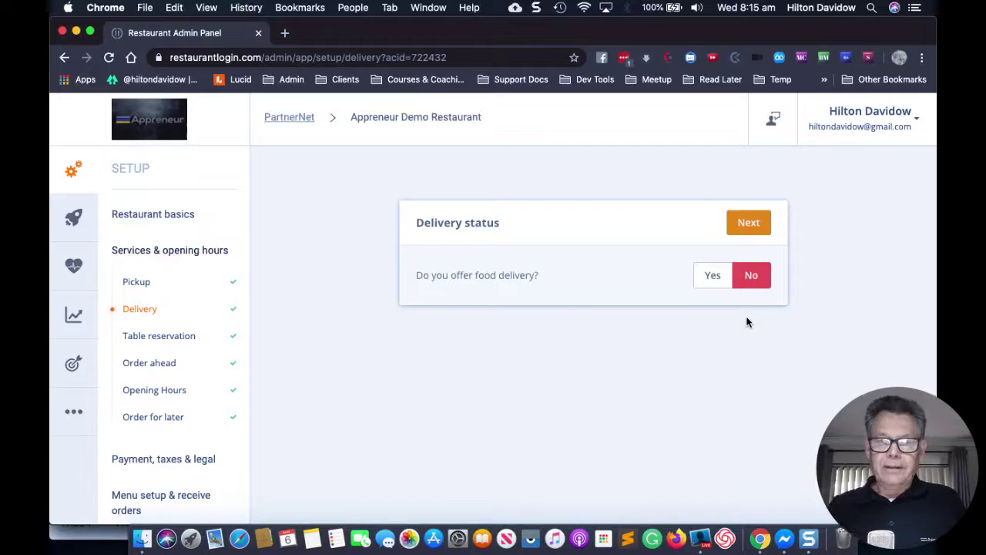
left_click(142, 284)
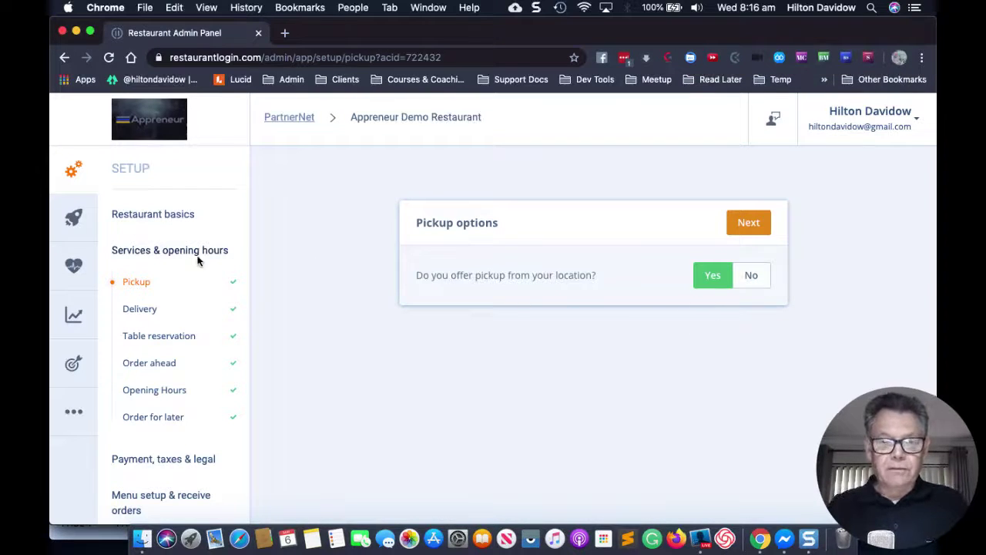
left_click(760, 279)
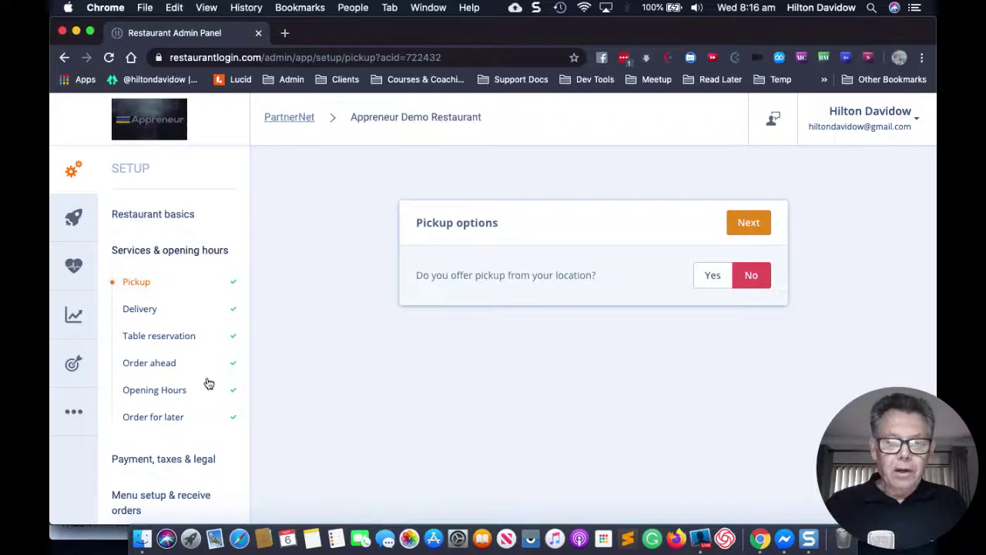
Open Receive orders under Menu setup & receive orders and examine the order-taking app's installation details
scroll(174, 370, "down", 2)
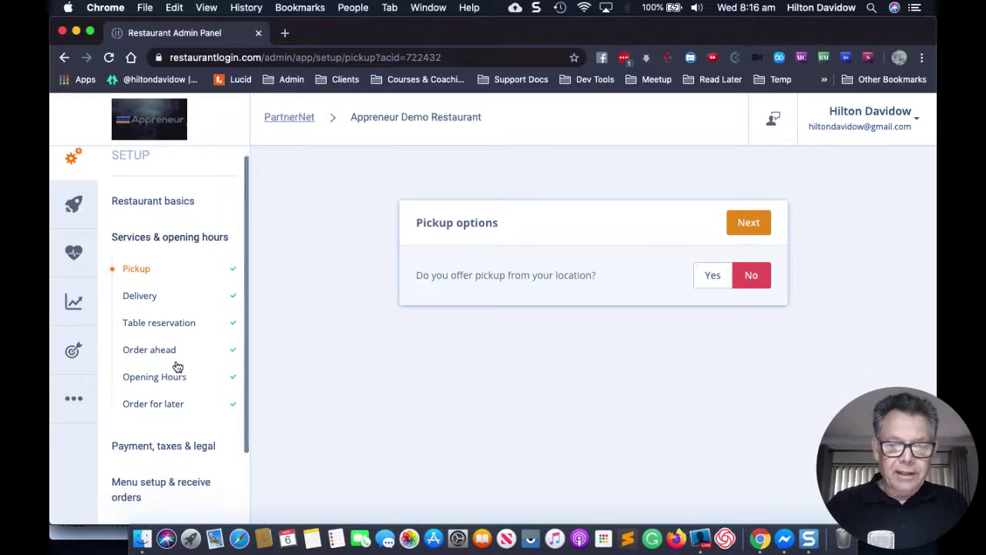
scroll(158, 368, "down", 4)
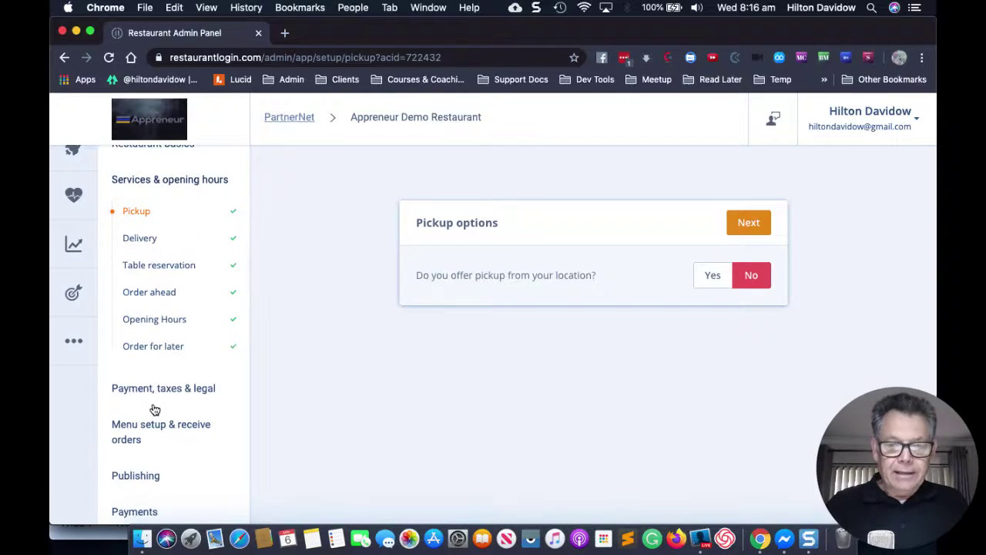
scroll(154, 409, "down", 2)
left_click(151, 402)
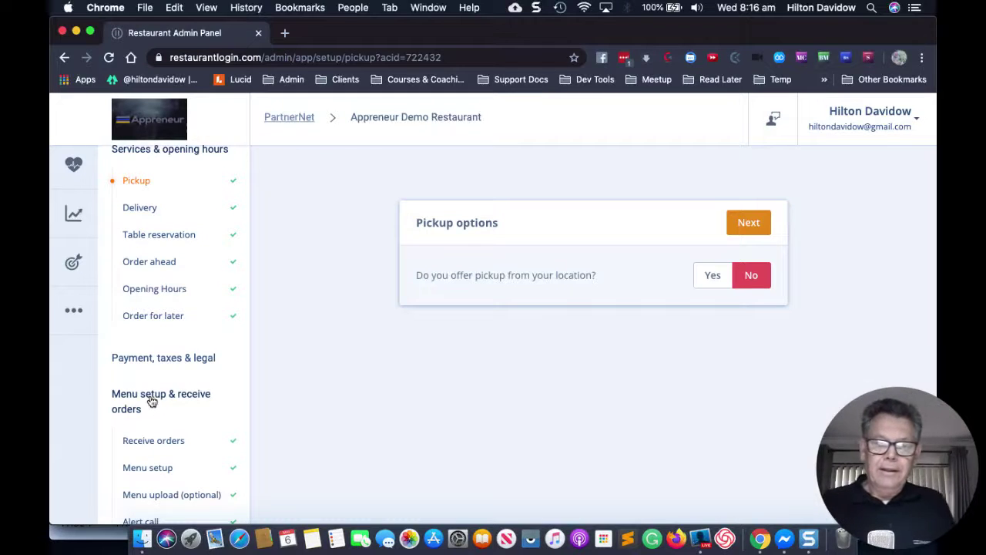
scroll(150, 399, "down", 5)
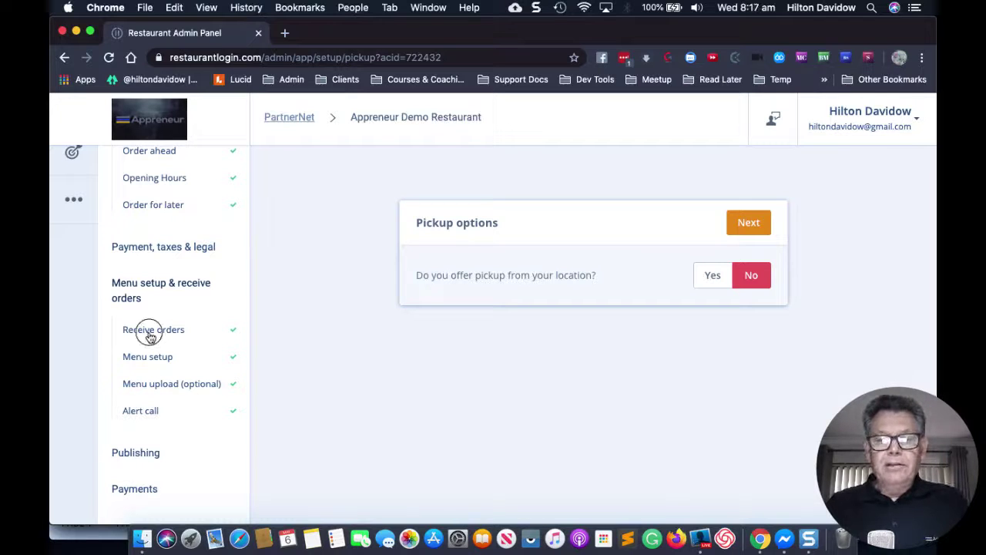
left_click(151, 333)
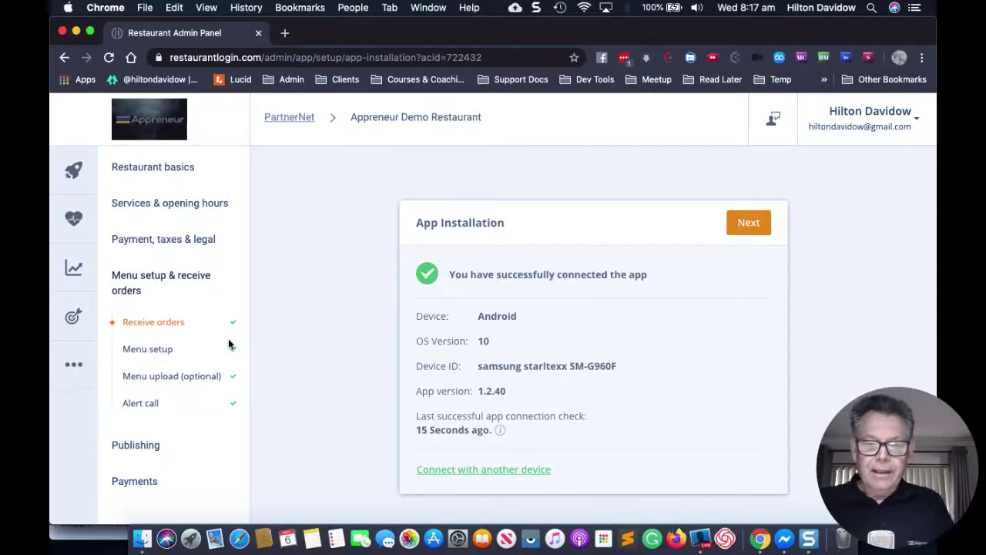
In the menu setup, add a category named Burgers after the existing categories and save it
left_click(157, 352)
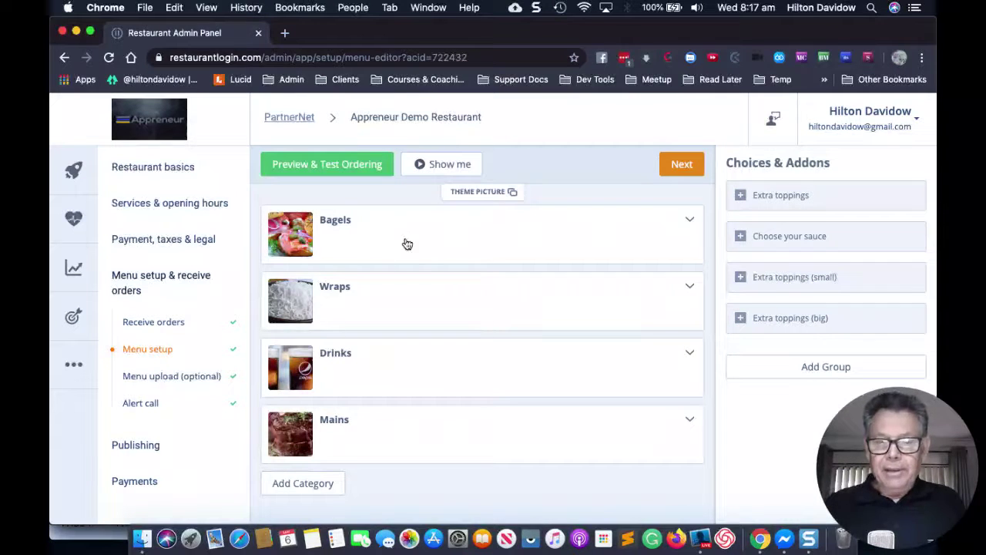
scroll(423, 270, "down", 1)
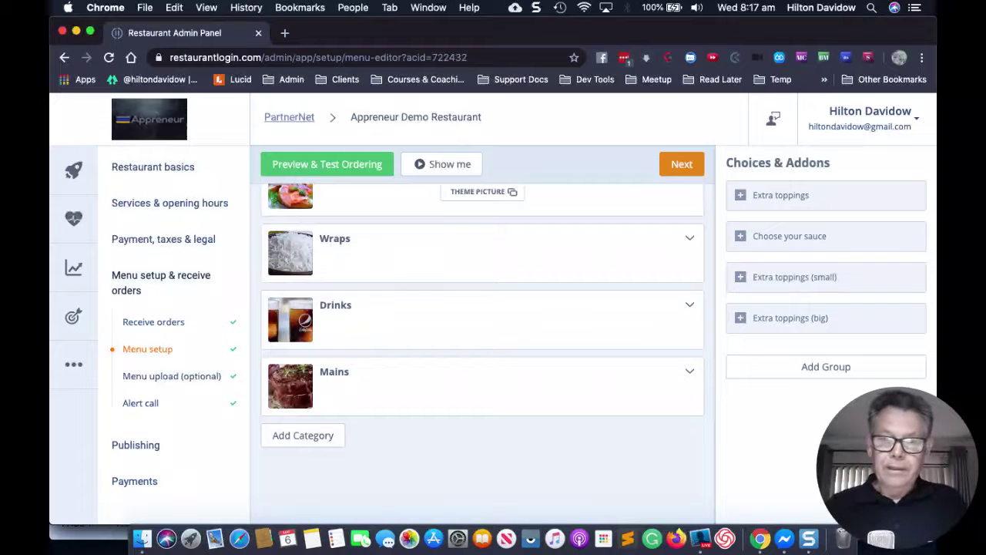
scroll(400, 270, "down", 1)
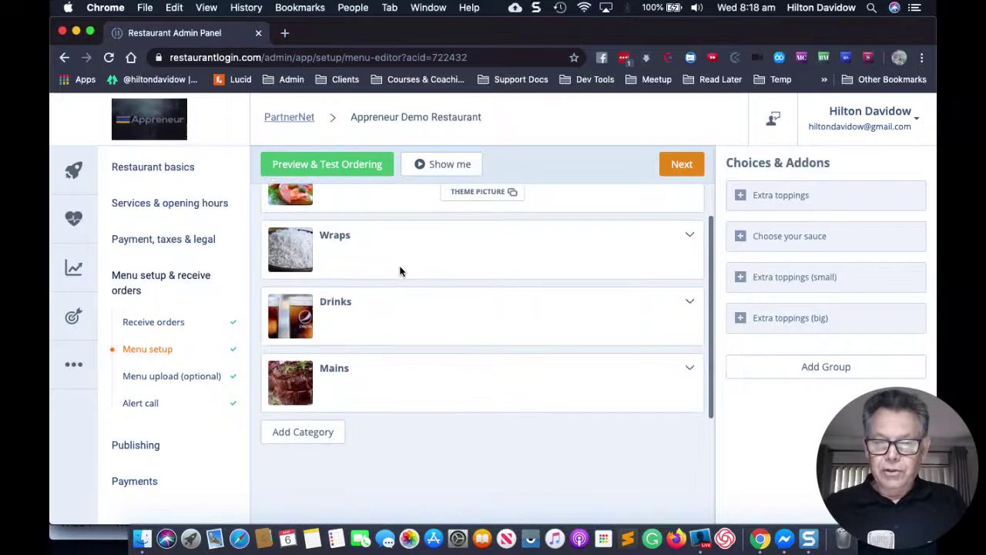
scroll(400, 271, "up", 1)
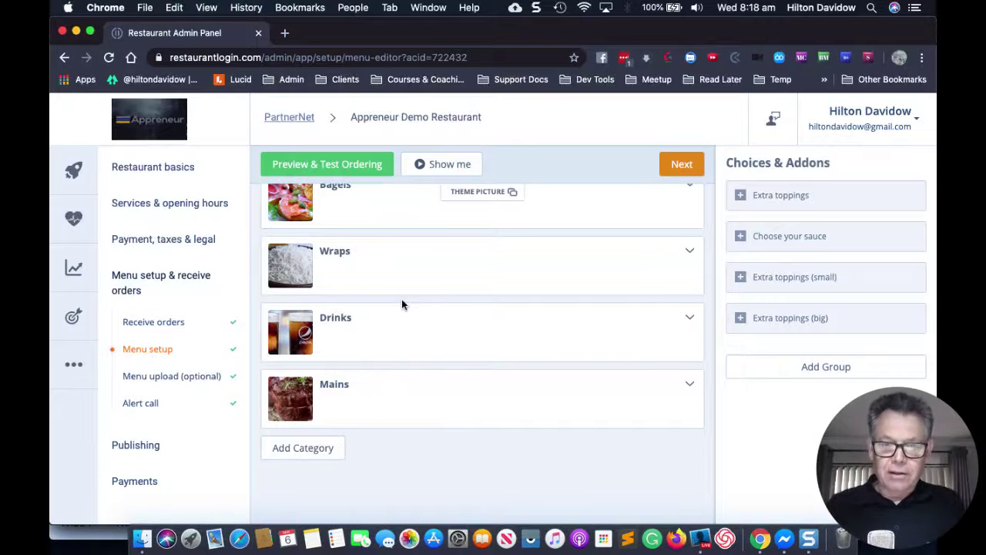
scroll(402, 303, "up", 1)
scroll(401, 305, "down", 2)
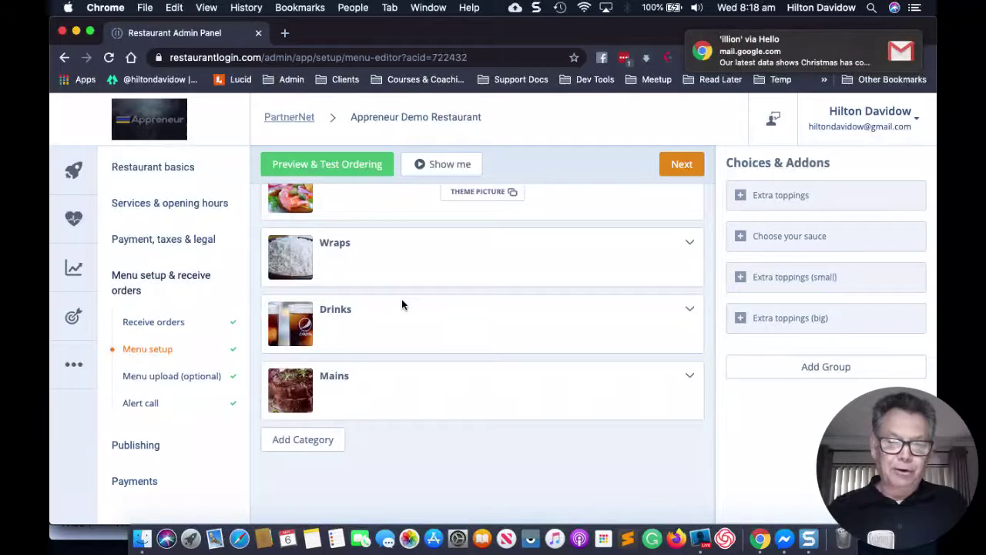
left_click(319, 443)
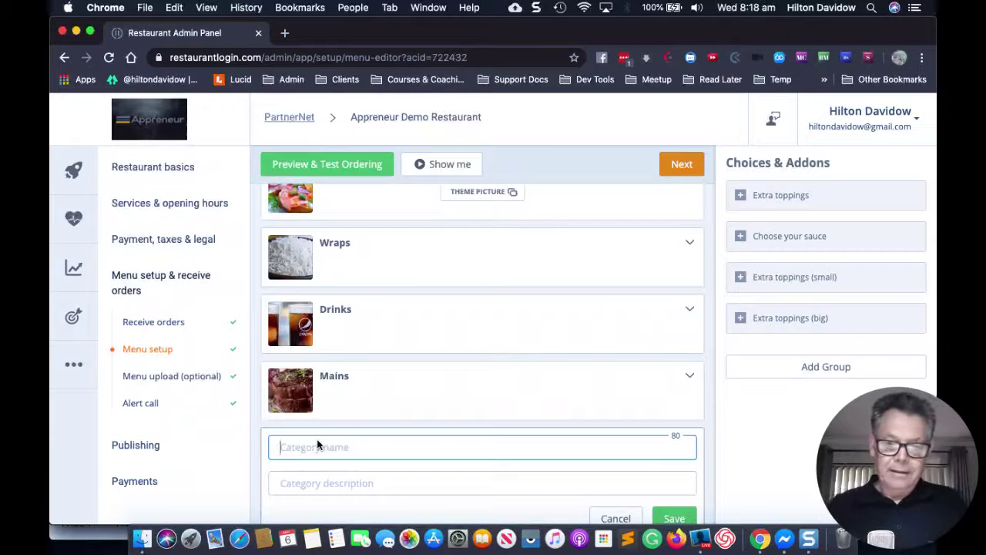
type("Burgers")
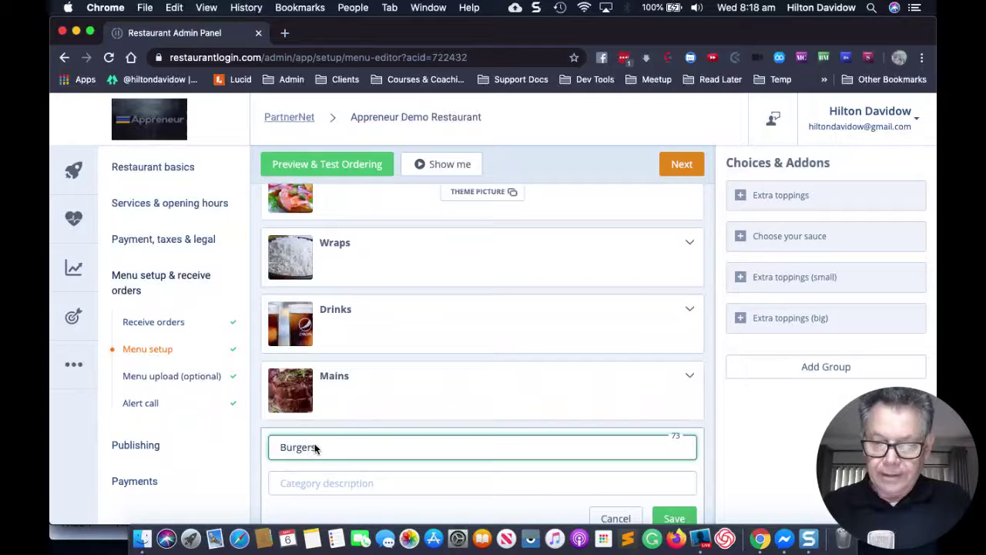
scroll(396, 467, "down", 2)
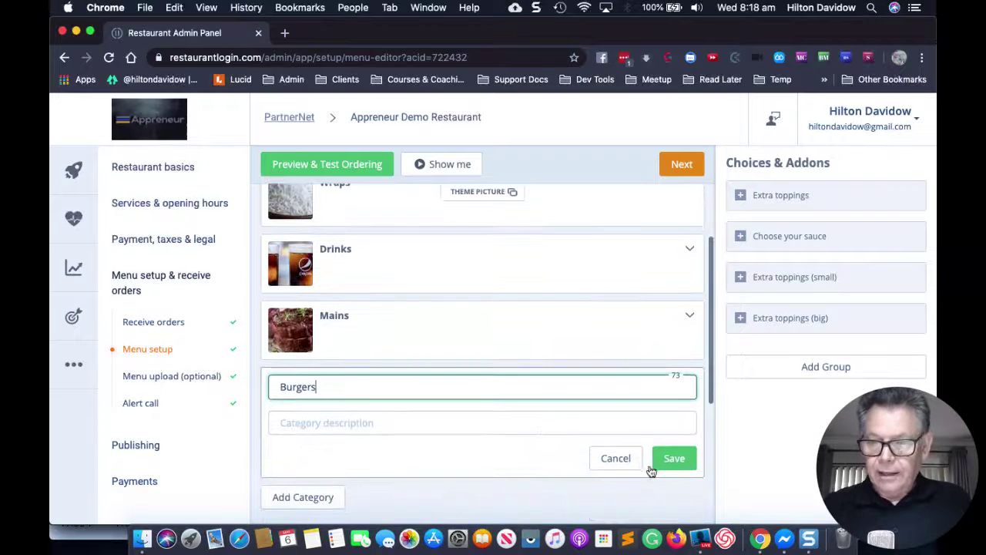
left_click(665, 471)
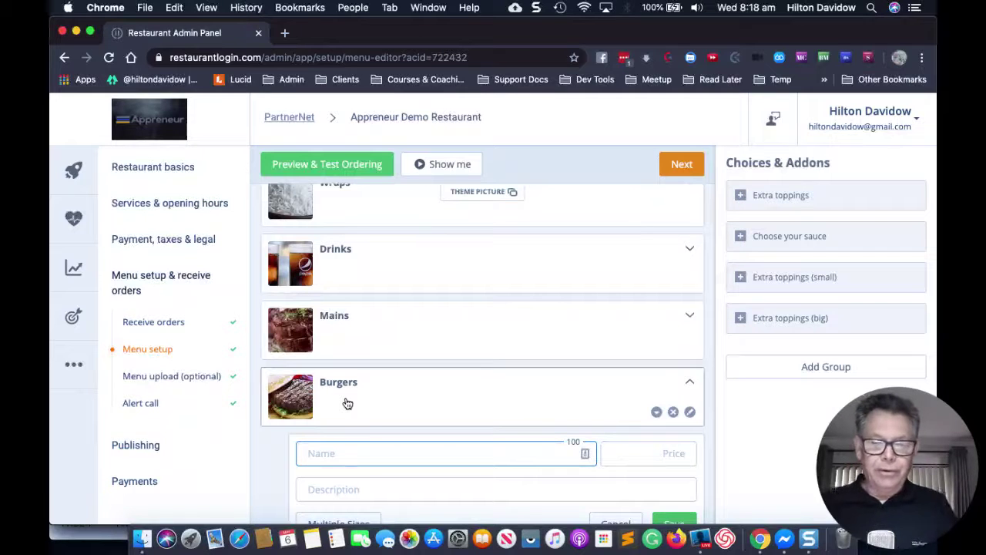
Replace the Burgers category picture with the library image of two pulled-meat and slaw burgers
mouse_move(309, 405)
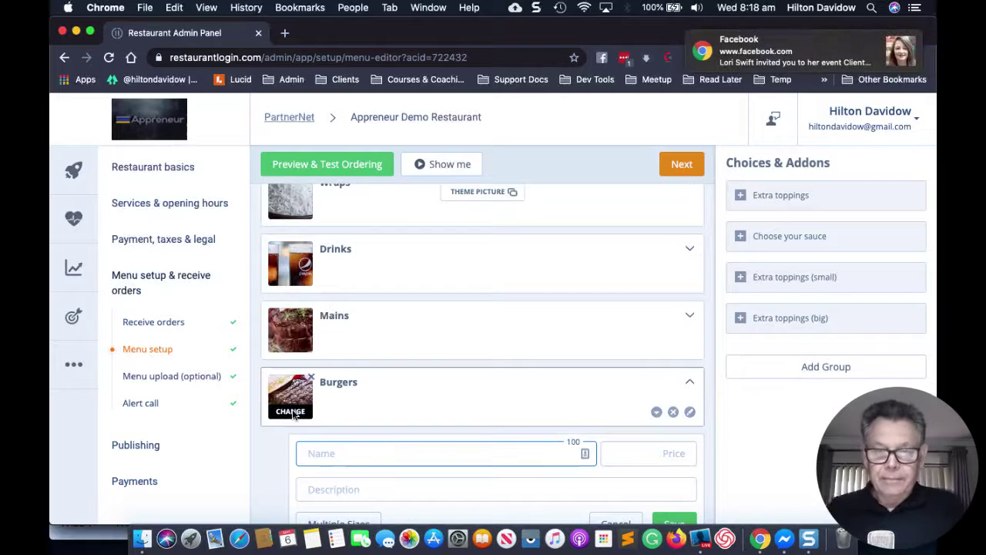
left_click(293, 413)
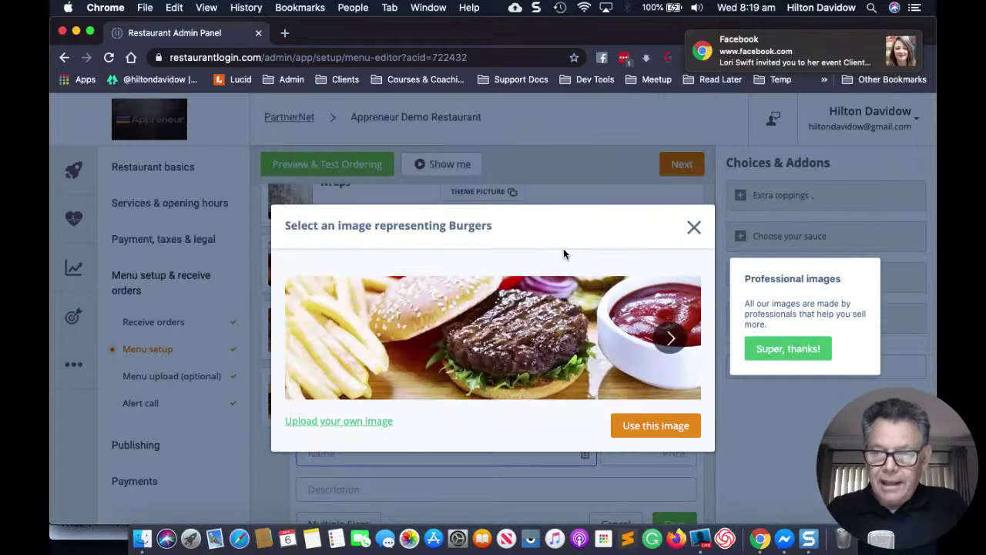
left_click(670, 340)
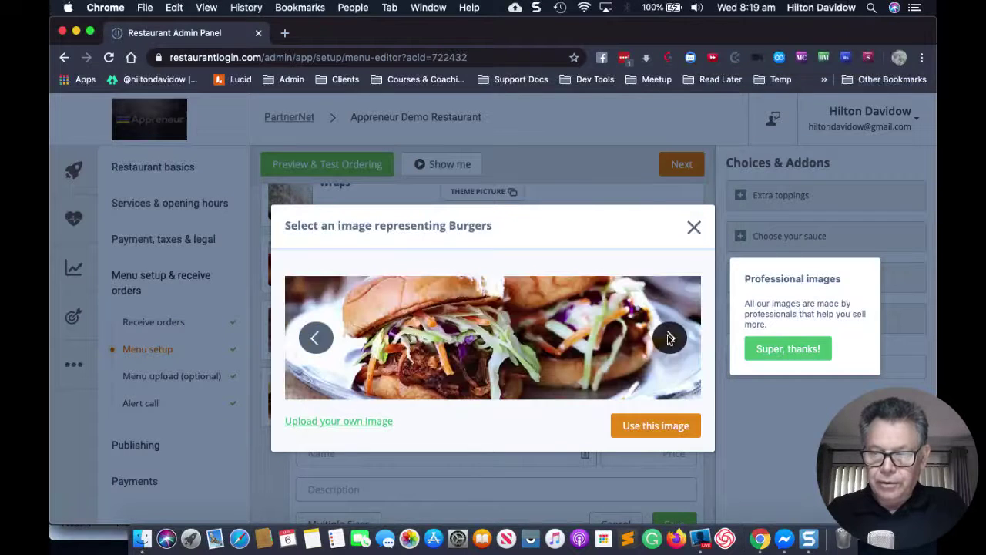
left_click(656, 433)
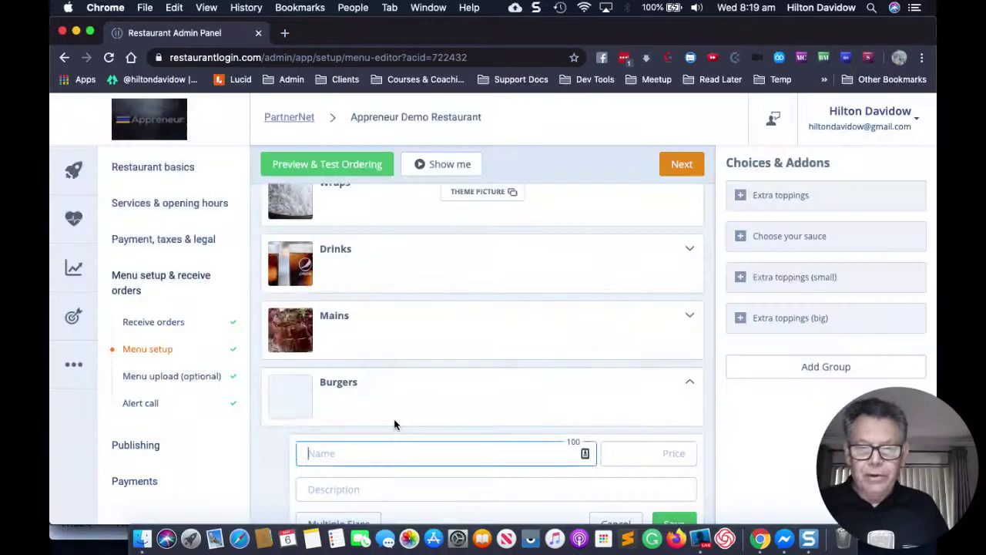
mouse_move(395, 425)
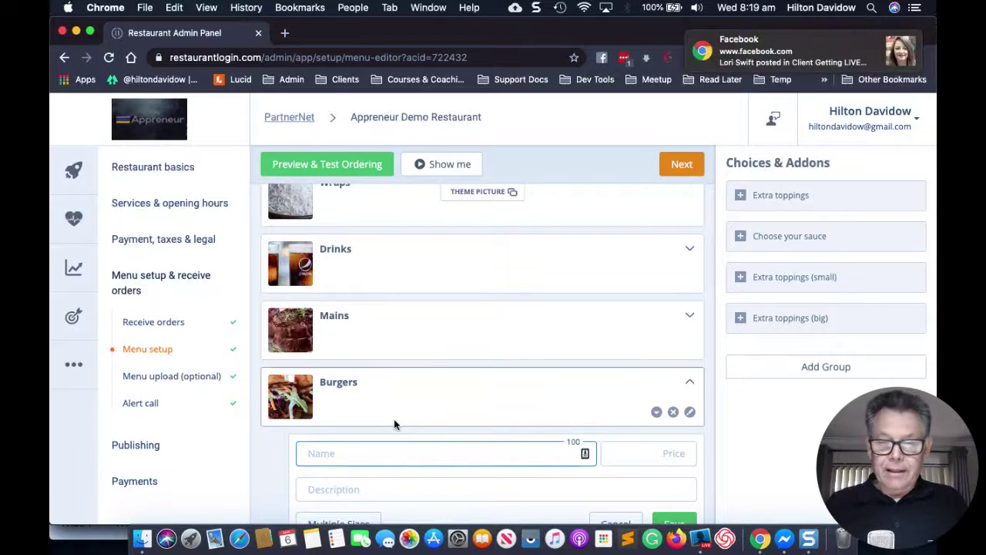
Add an item named Triple Cheese Burger priced at 15 to the Burgers category and save it
scroll(393, 423, "down", 1)
scroll(377, 419, "down", 1)
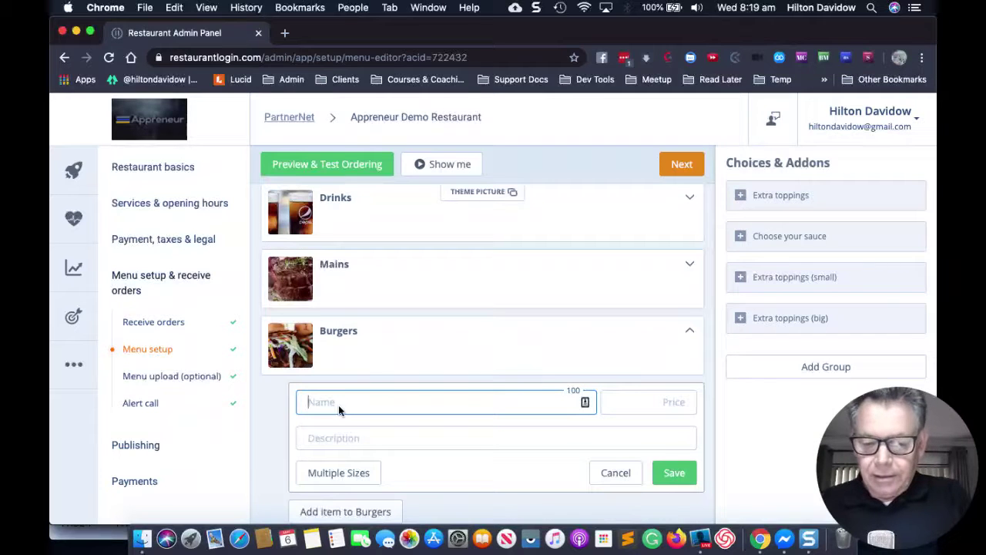
type("Tripple")
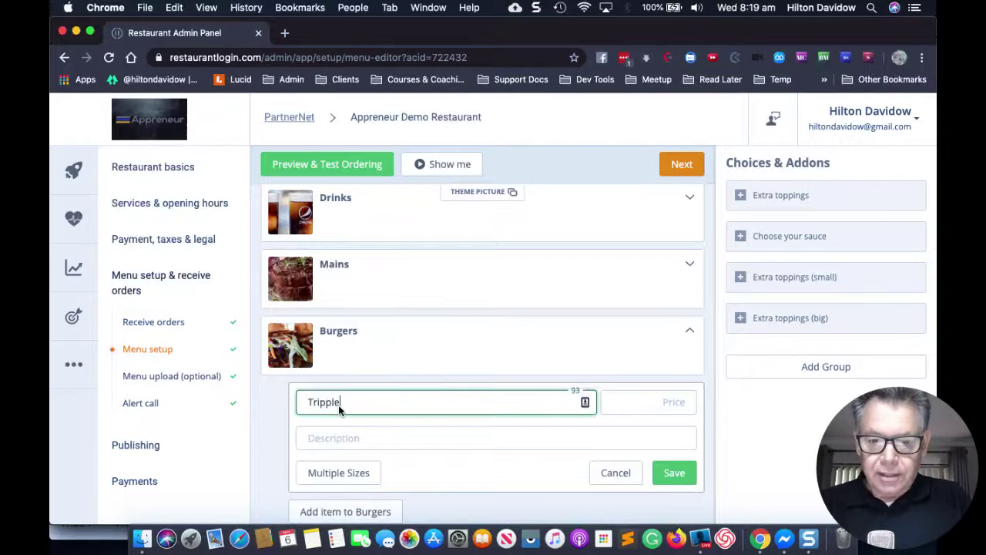
key("BackSpace")
type("le Cheese Burg")
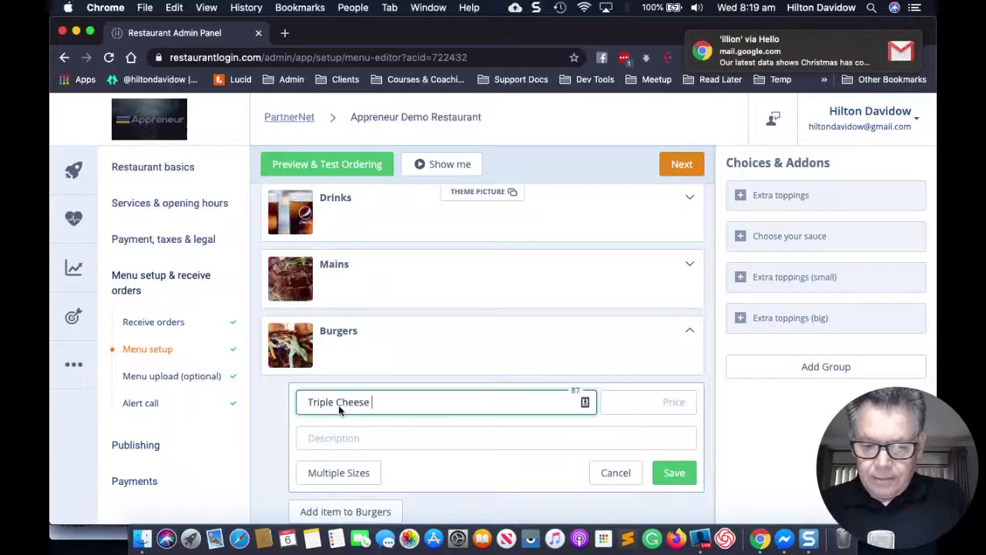
type("er")
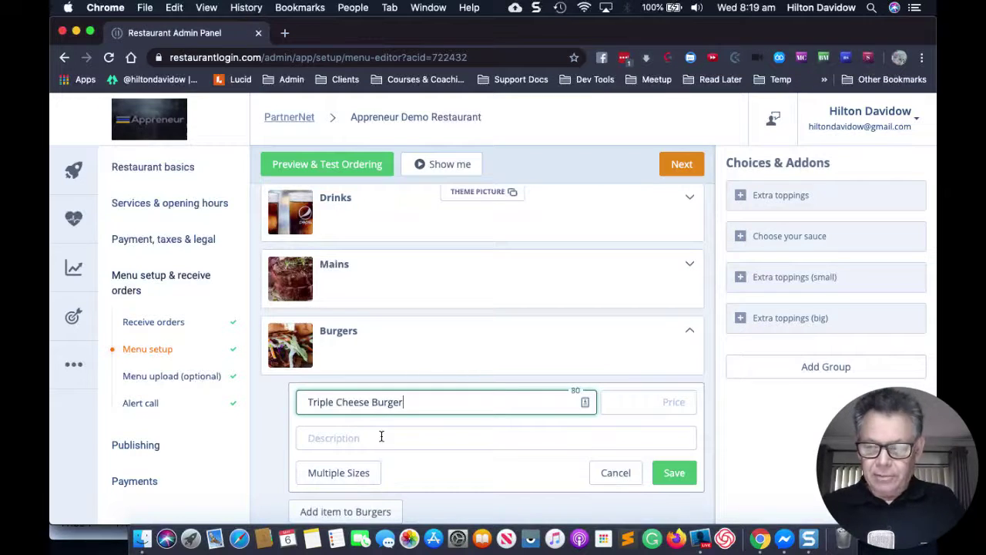
left_click(610, 405)
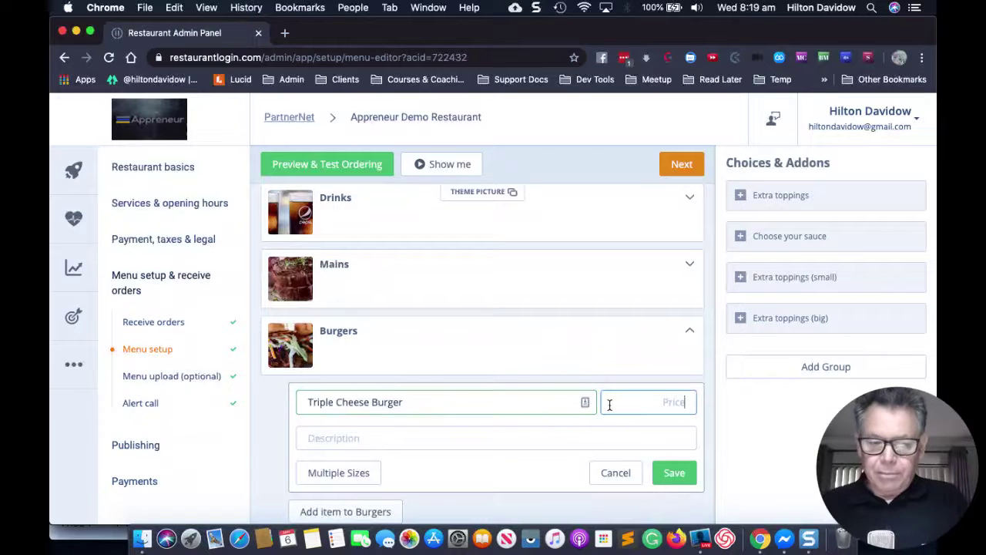
type("15")
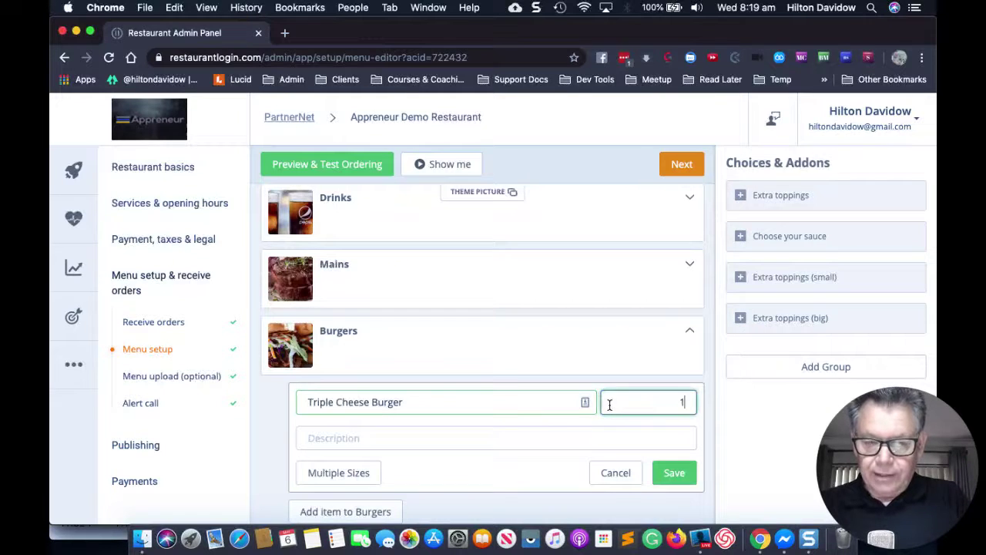
left_click(671, 471)
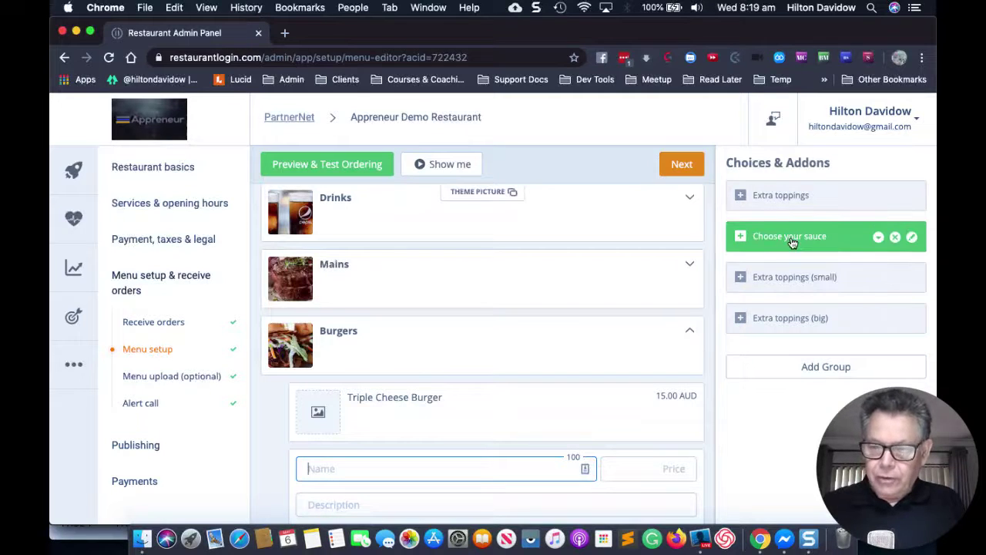
Try attaching the Choose your sauce group to the Triple Cheese Burger item and remove it again
left_click(747, 244)
left_click_drag(747, 244, 533, 418)
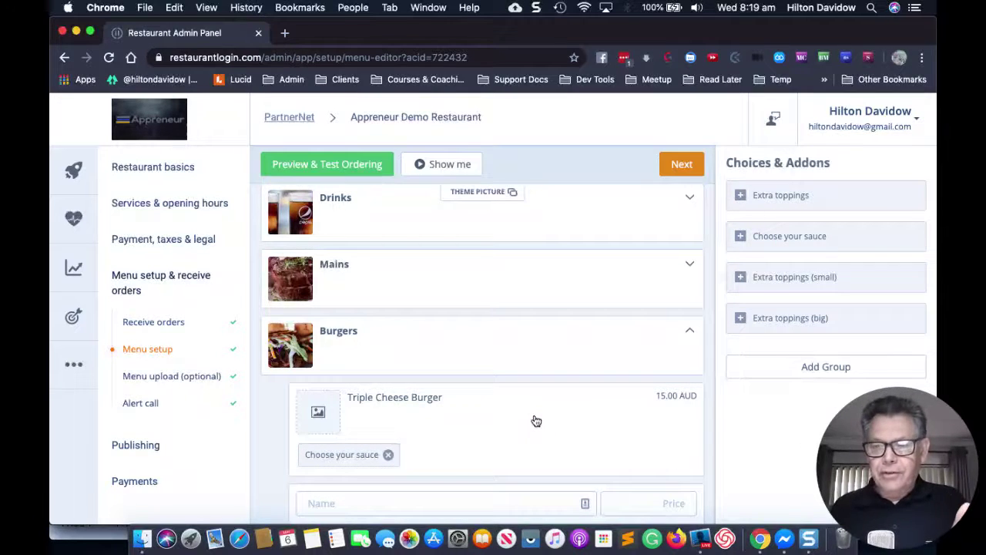
mouse_move(537, 421)
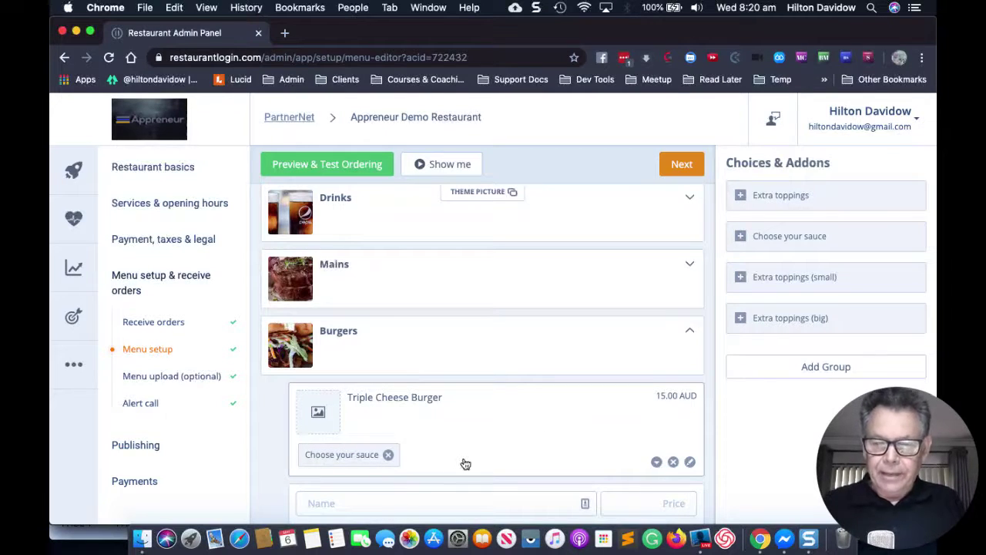
left_click(389, 455)
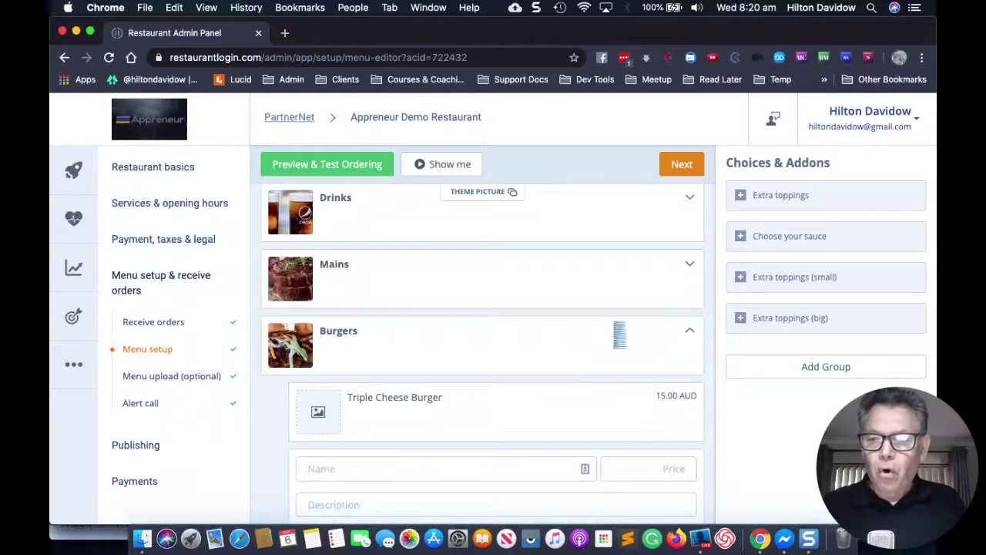
Apply the Choose your sauce group to the whole Burgers category and check the category's duplicate and visibility options
left_click_drag(465, 336, 465, 359)
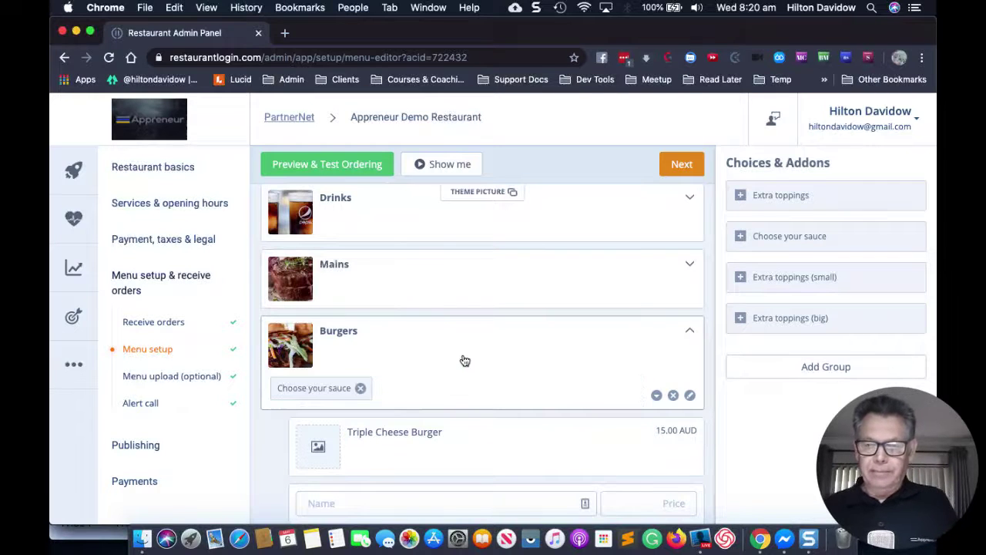
scroll(464, 360, "down", 2)
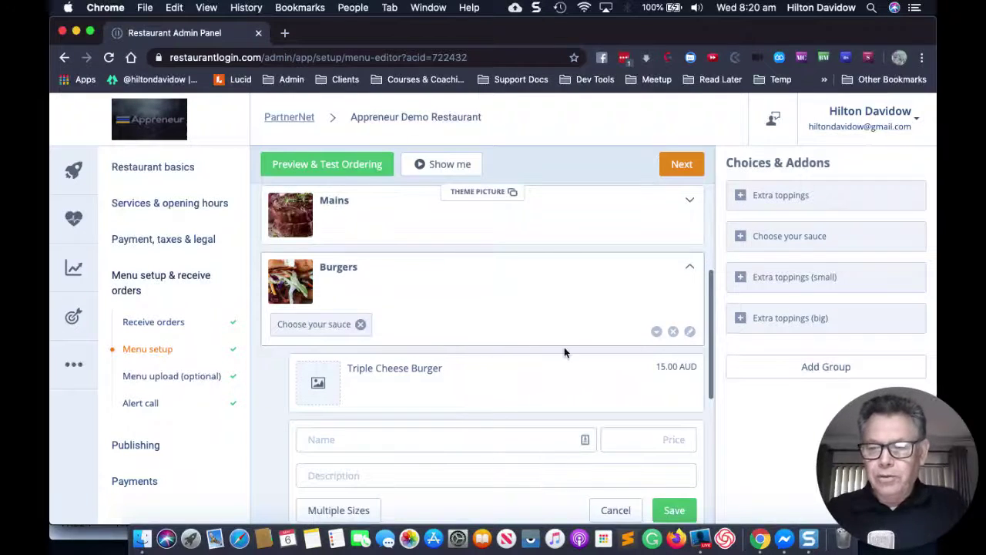
left_click(657, 333)
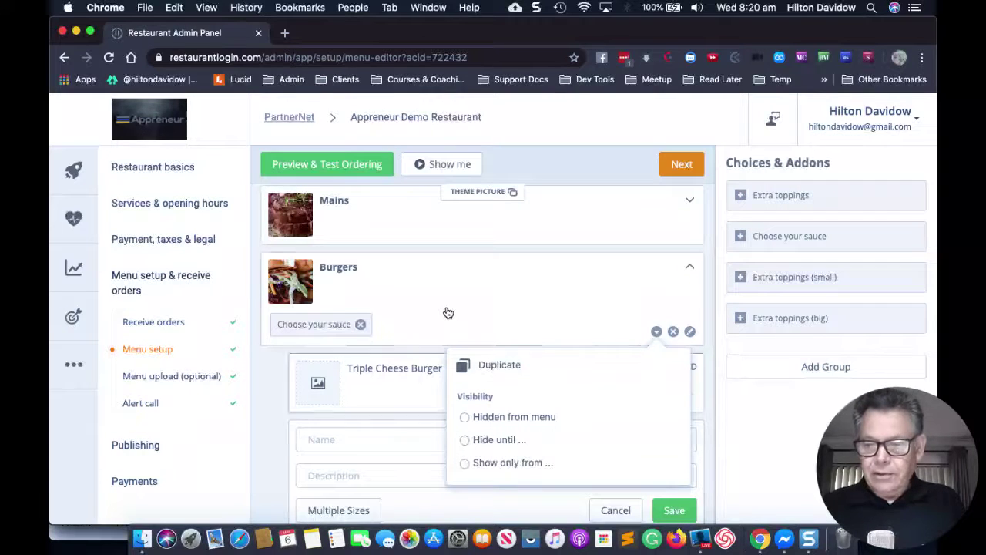
left_click(673, 511)
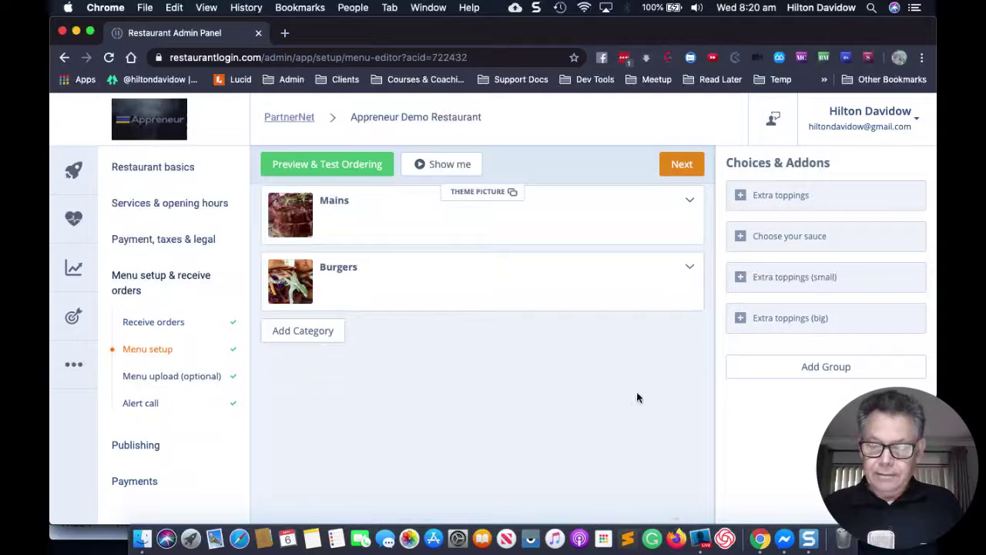
scroll(580, 397, "up", 1)
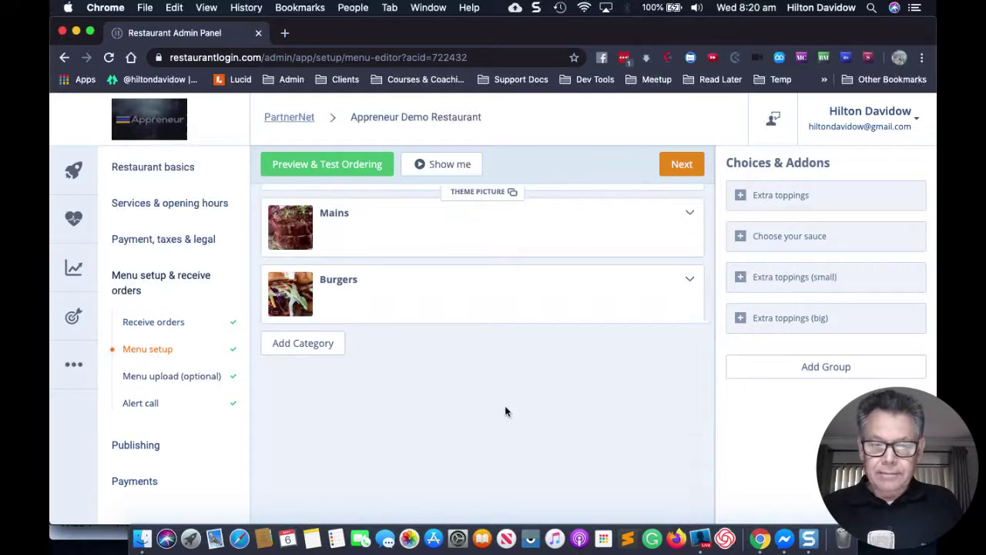
Check the Alert call settings, and return to the menu setup to view the items in the Bagels category
left_click(142, 409)
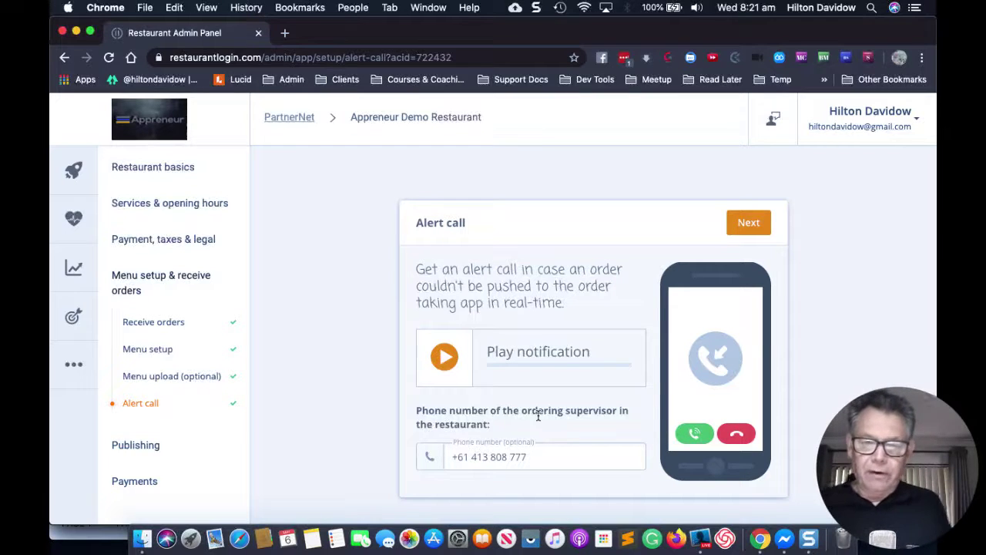
left_click(150, 355)
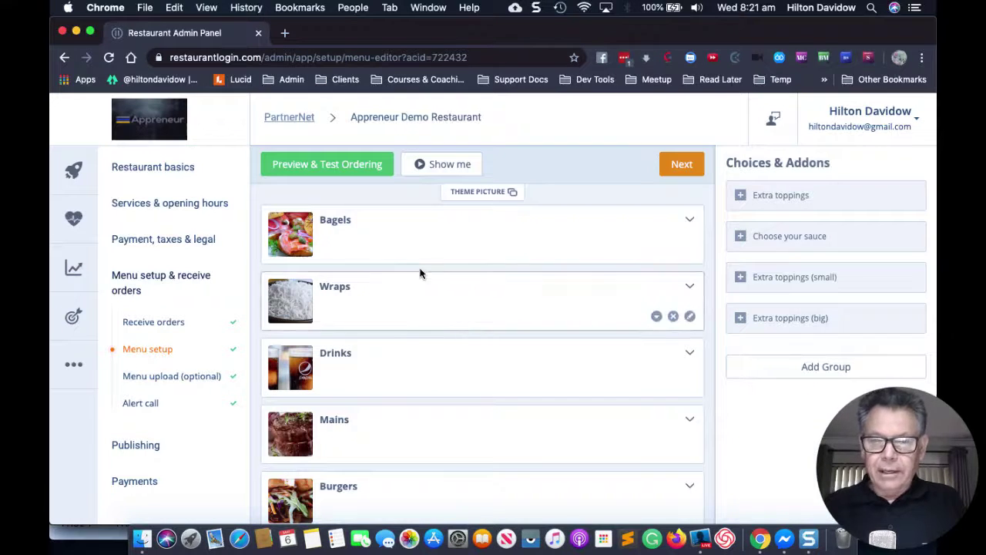
left_click(399, 233)
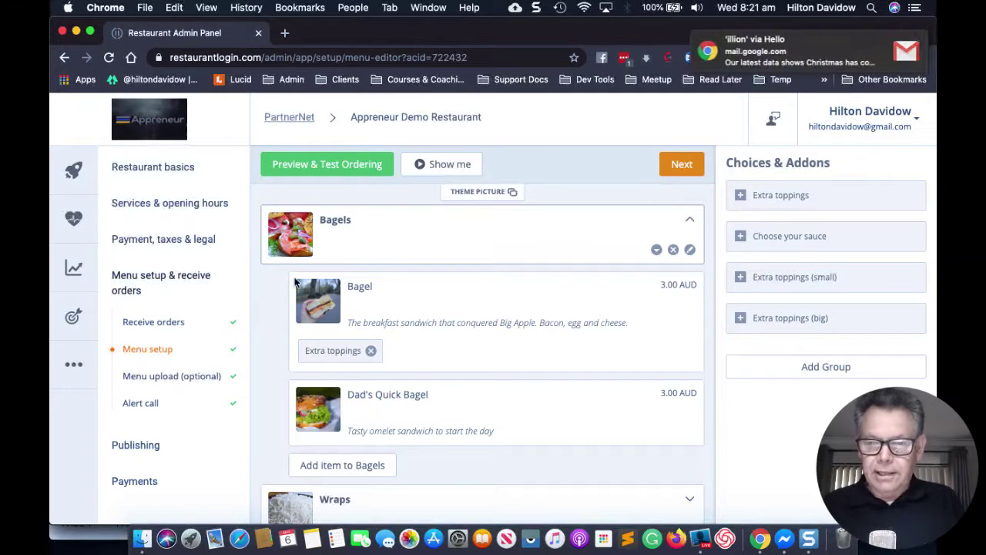
Open the preview and test ordering view and browse the customer menu down to the Bagels section
left_click(351, 166)
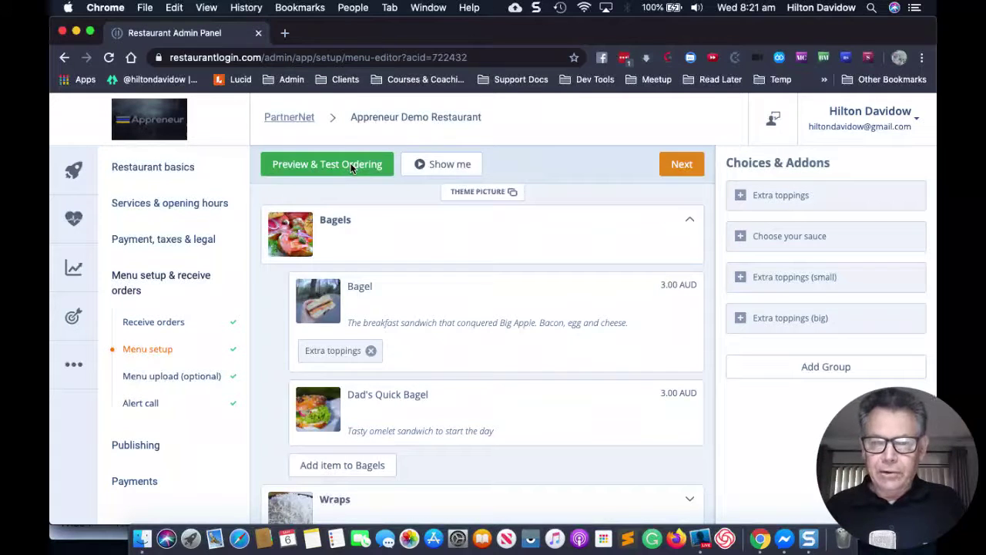
left_click(352, 168)
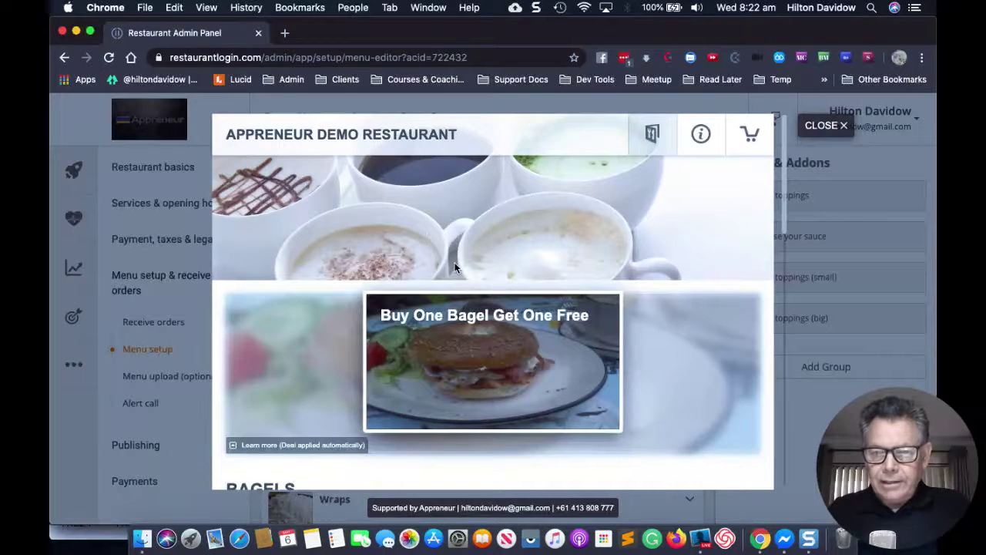
scroll(455, 268, "down", 2)
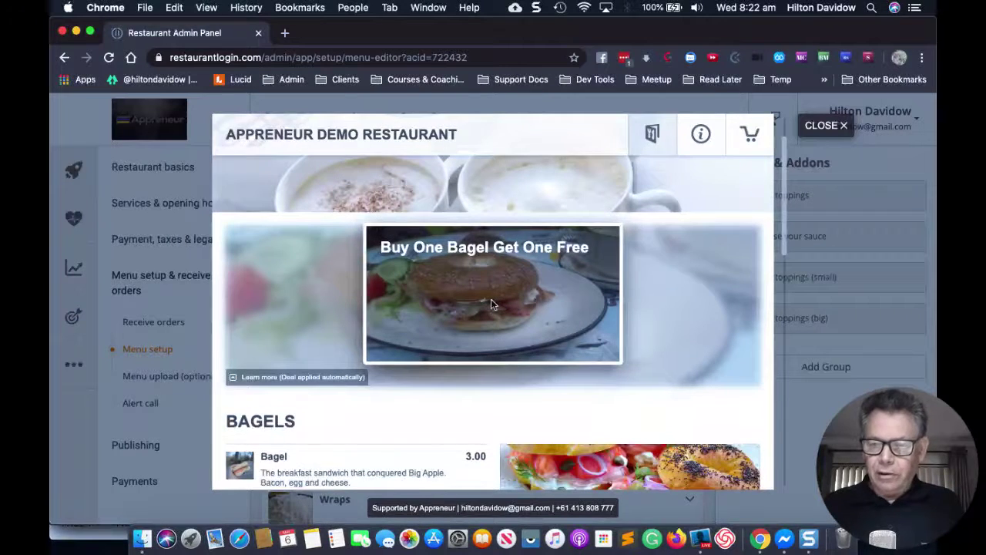
scroll(491, 304, "down", 3)
scroll(491, 305, "down", 1)
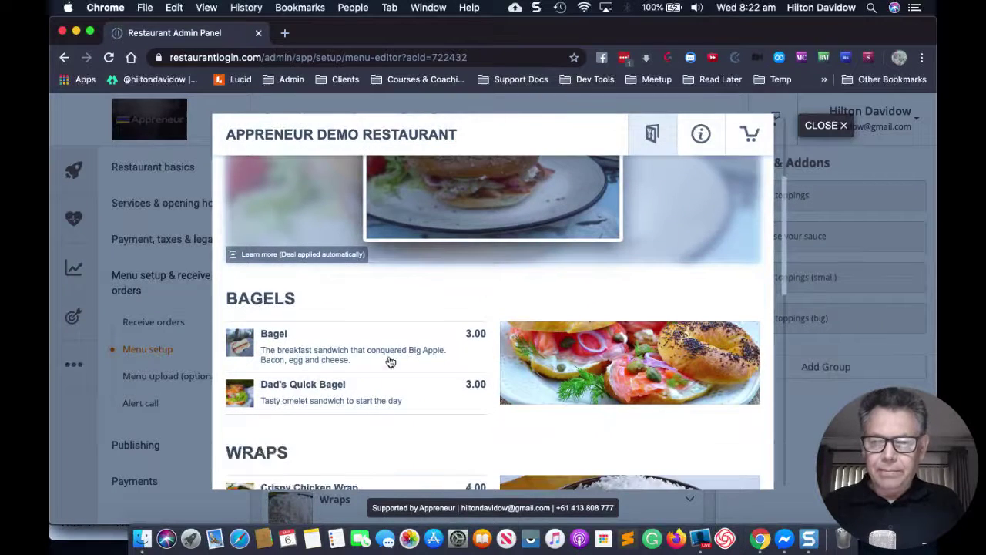
Add a Bagel with Extra bacon to the cart and acknowledge the promo deal
left_click(331, 353)
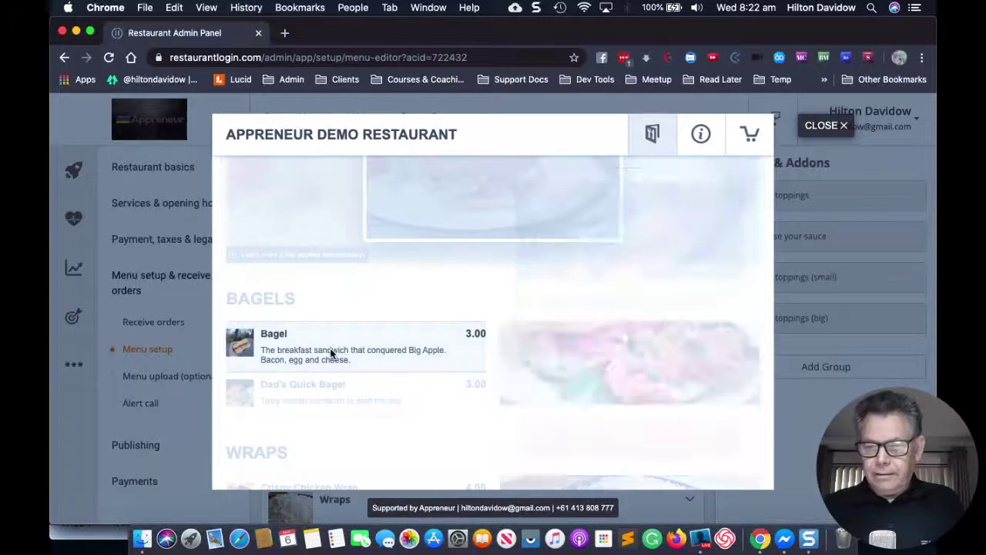
scroll(547, 370, "down", 3)
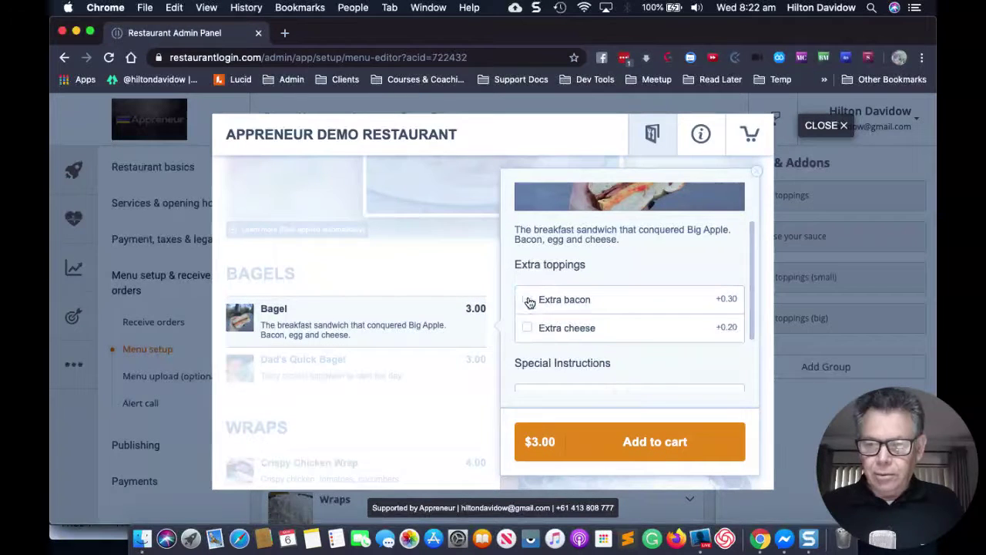
left_click(528, 301)
left_click(630, 441)
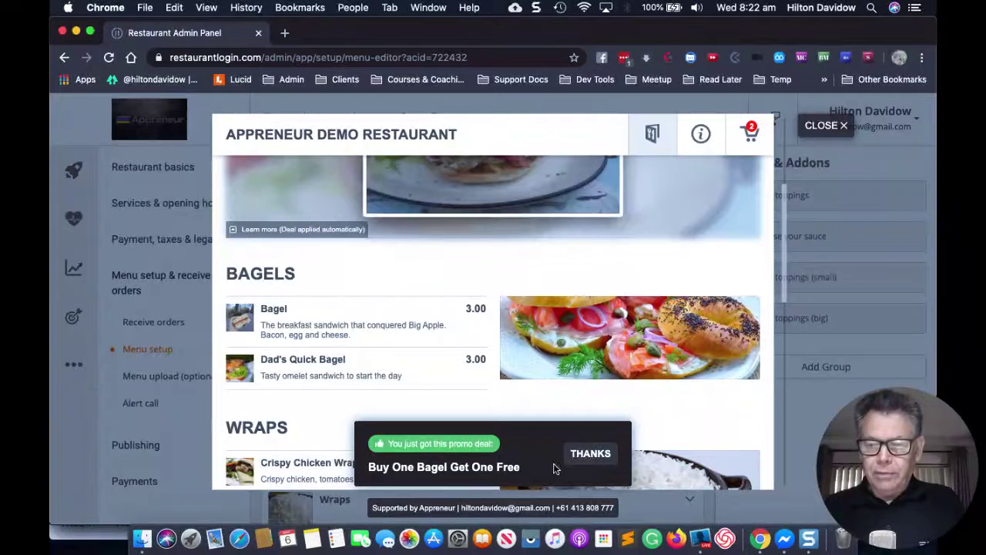
left_click(591, 454)
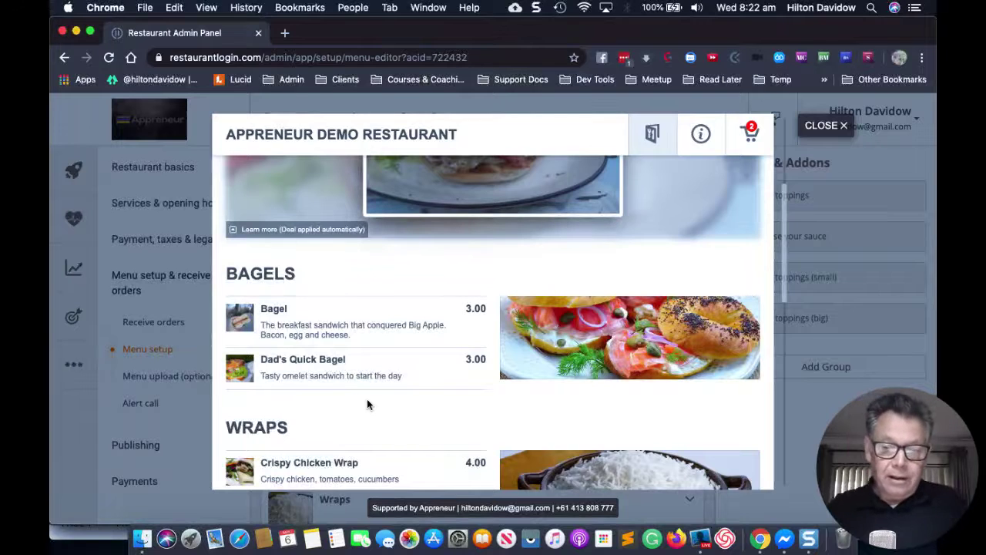
Add Dad's Quick Bagel to the cart with the special instruction "No onion"
left_click(321, 362)
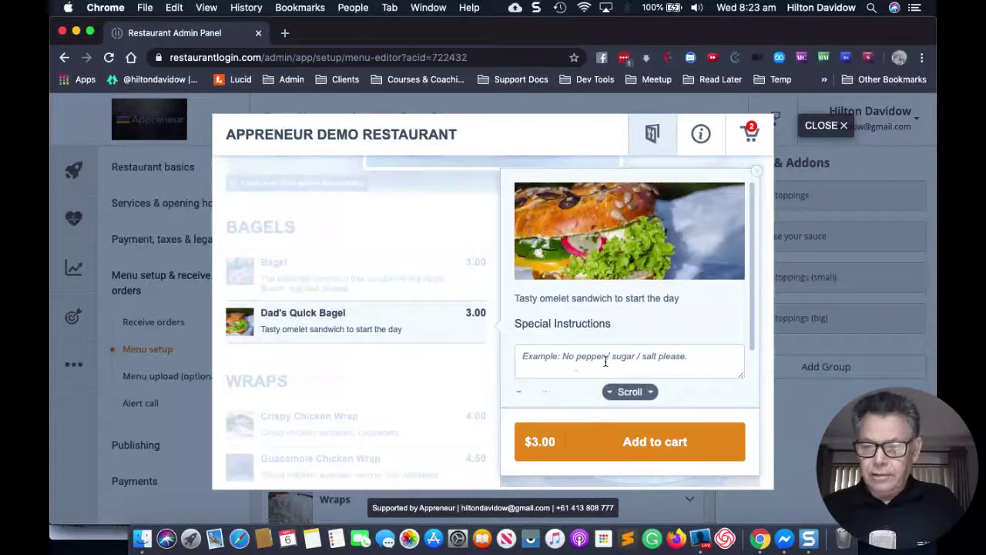
scroll(603, 357, "down", 1)
left_click(569, 331)
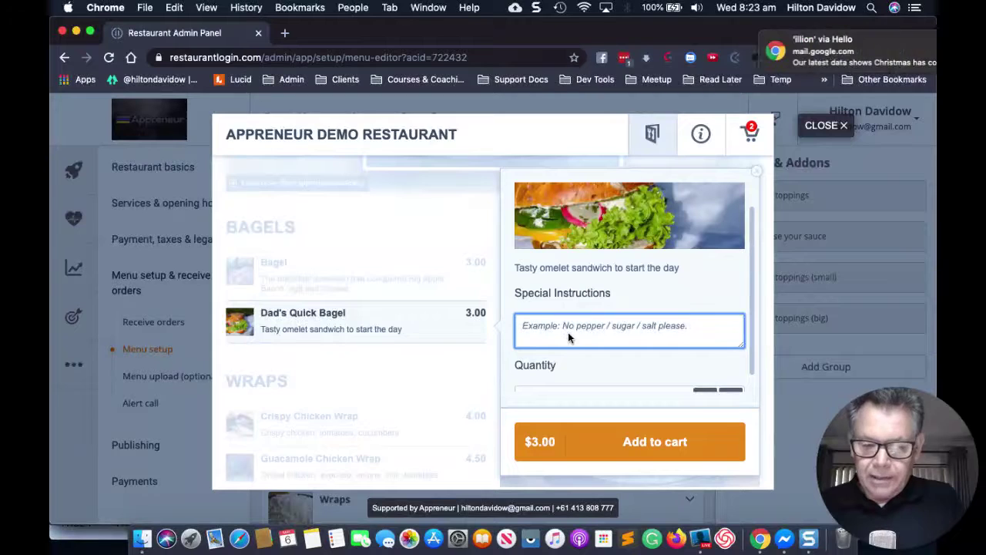
type("No onion")
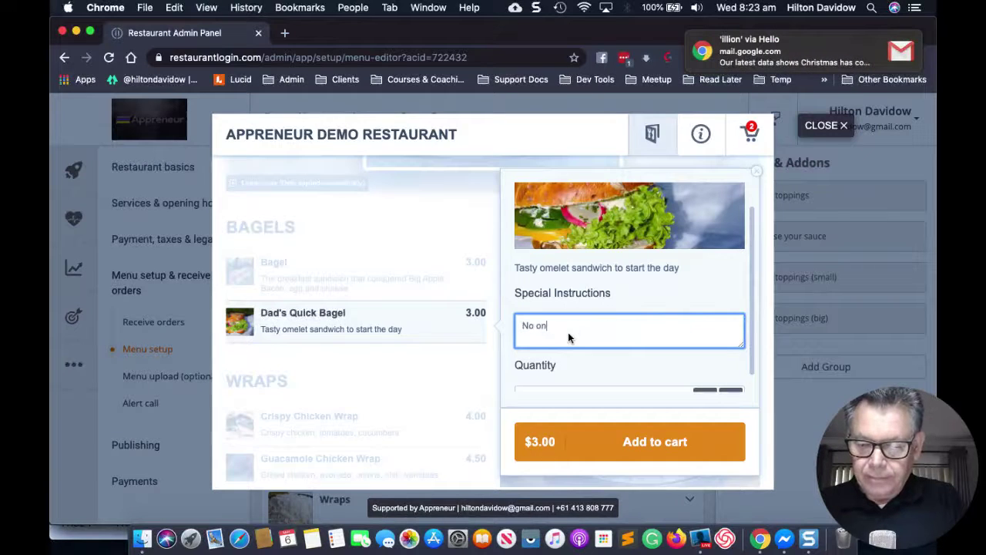
scroll(630, 359, "down", 1)
left_click(660, 445)
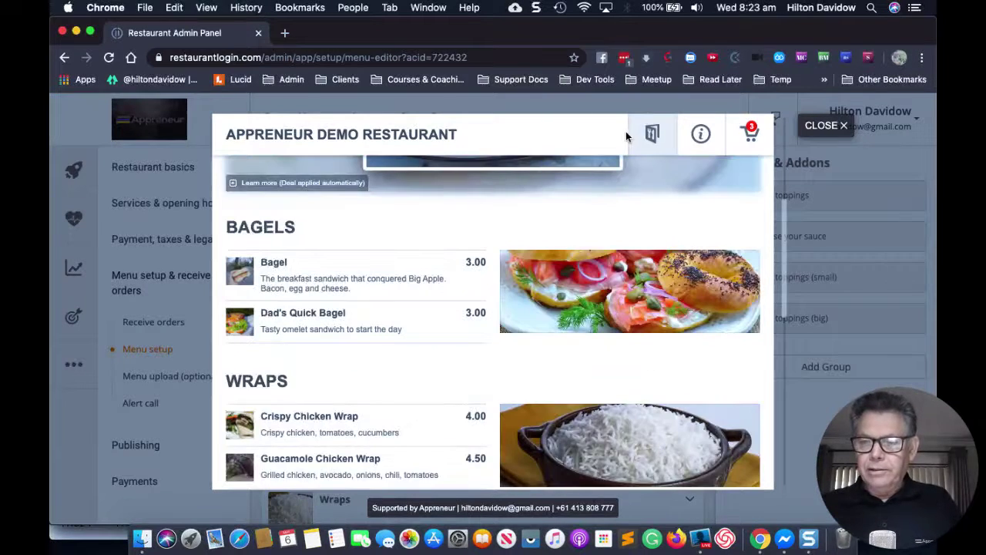
Complete the Buy One Bagel Get One Free deal from the cart with Dad's Quick Bagel, and review the updated cart
left_click(749, 132)
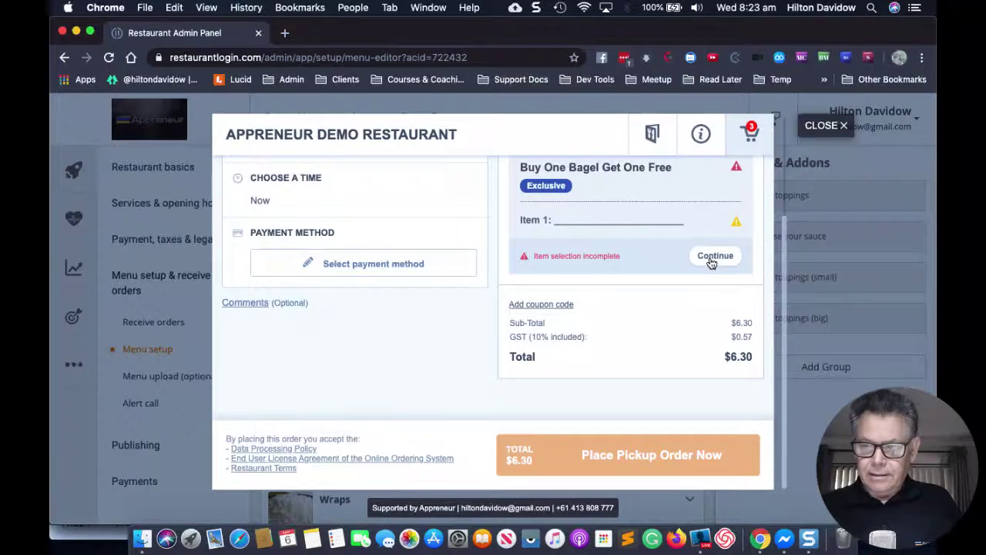
left_click(713, 256)
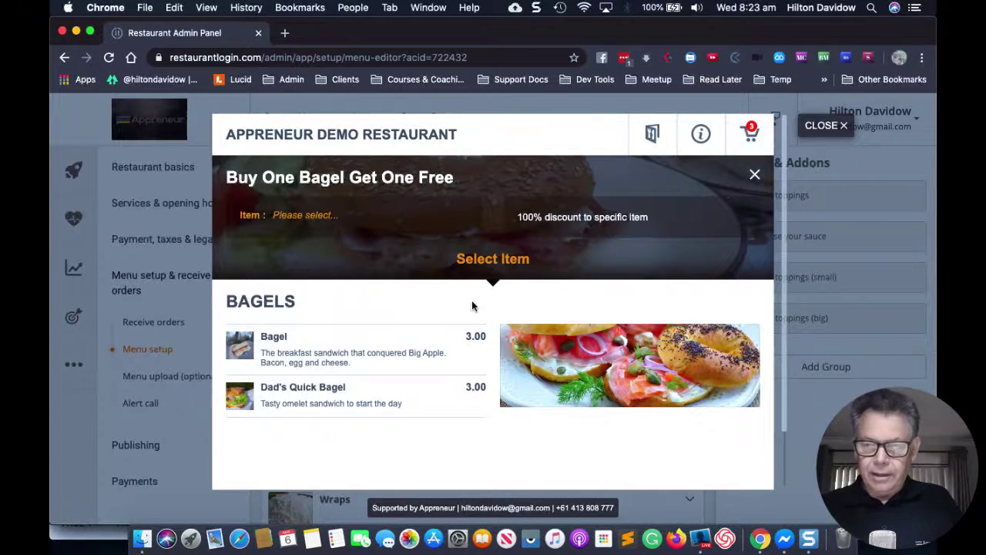
left_click(345, 396)
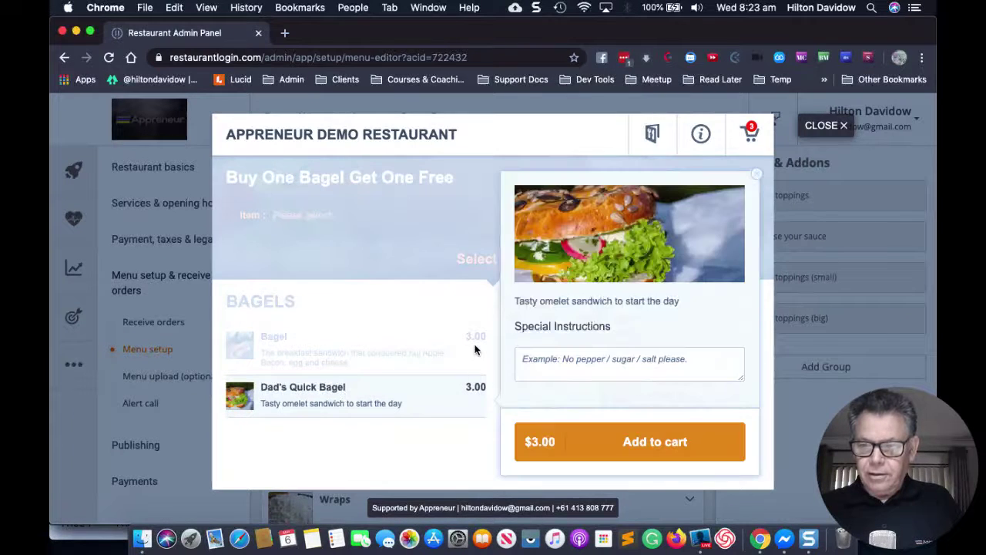
left_click(650, 446)
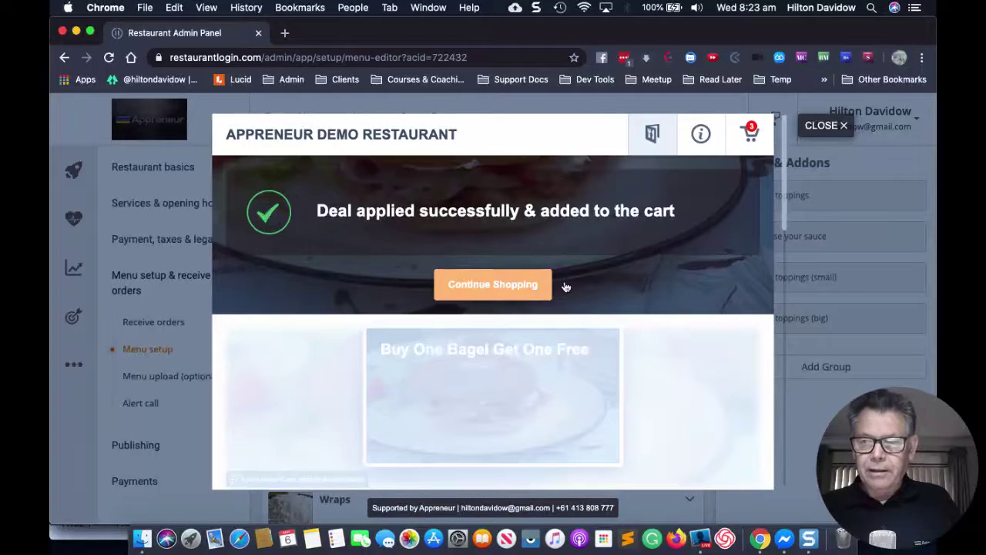
left_click(751, 133)
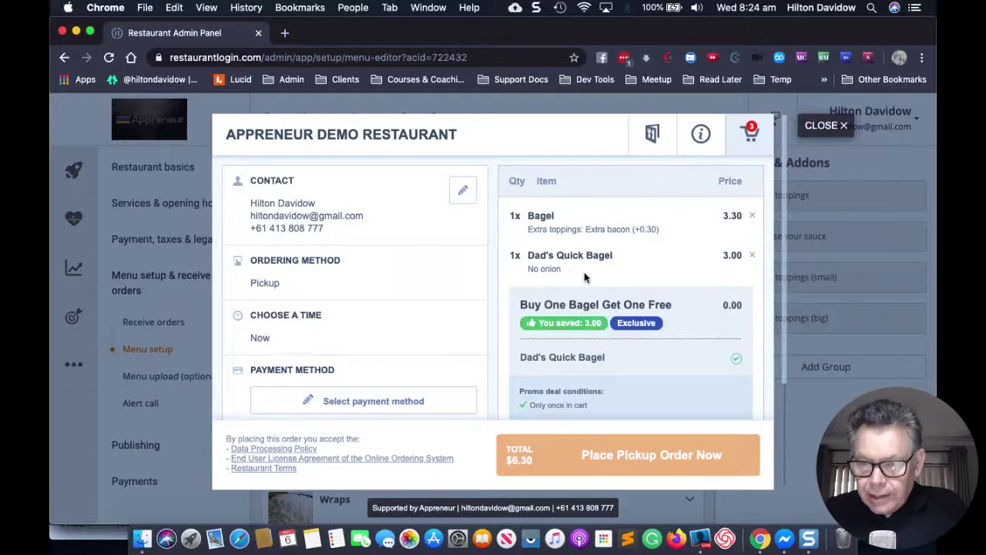
Remove the separately charged Dad's Quick Bagel with the "No onion" instruction from the cart and review the updated order
scroll(667, 306, "down", 2)
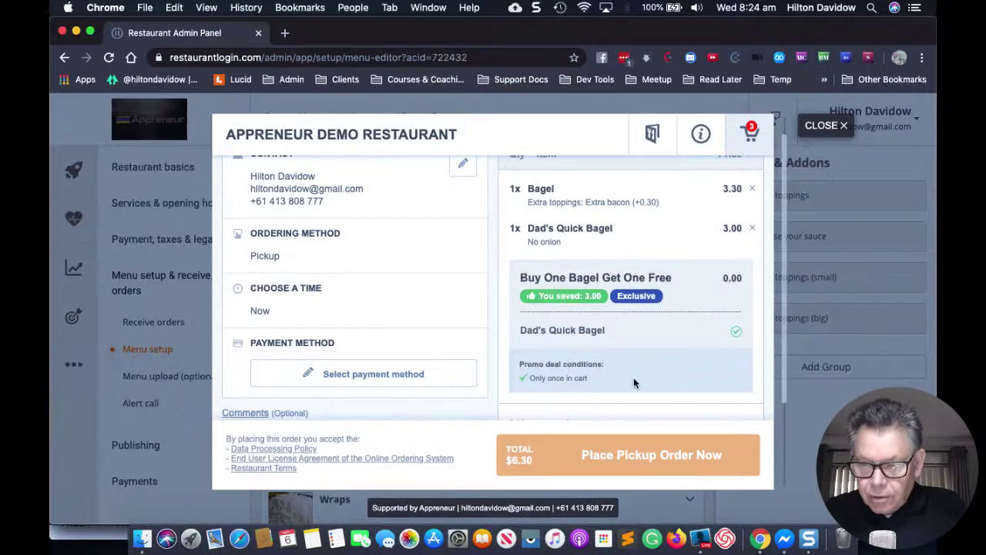
left_click(752, 230)
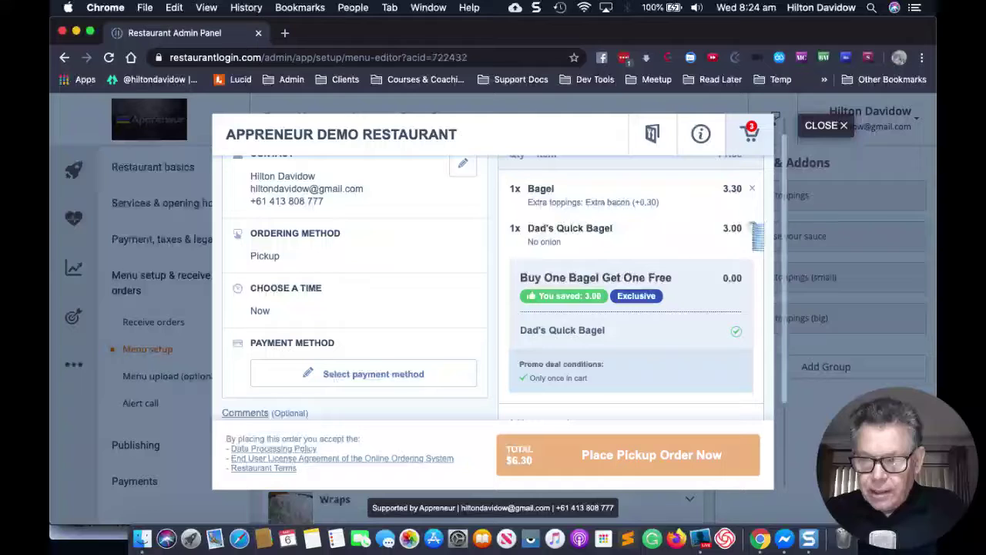
scroll(672, 352, "down", 1)
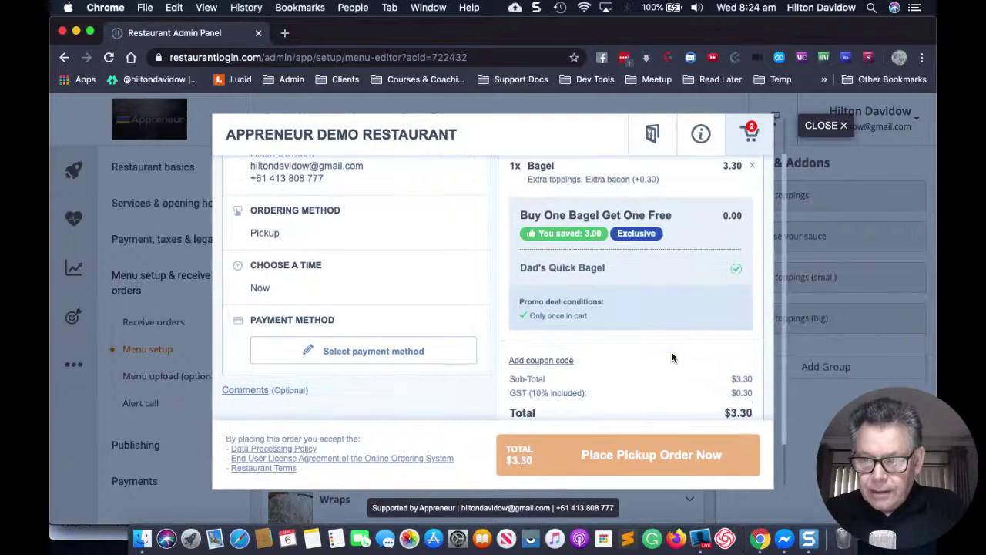
scroll(671, 351, "up", 2)
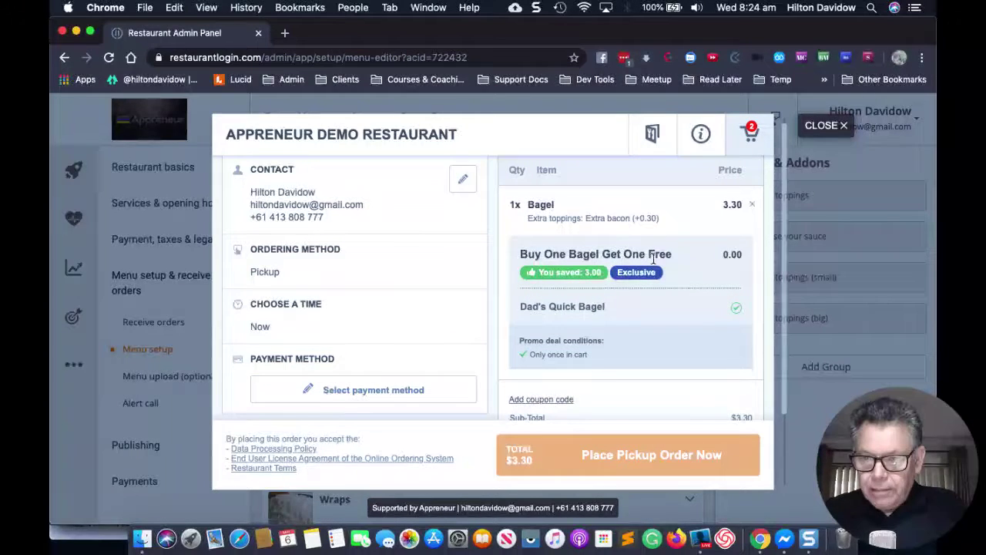
scroll(637, 385, "down", 3)
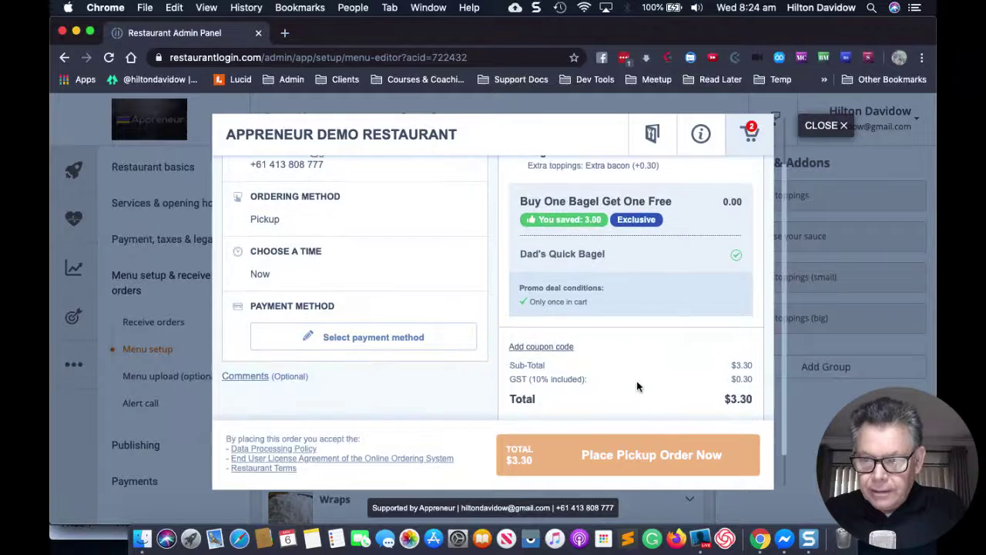
scroll(636, 384, "up", 3)
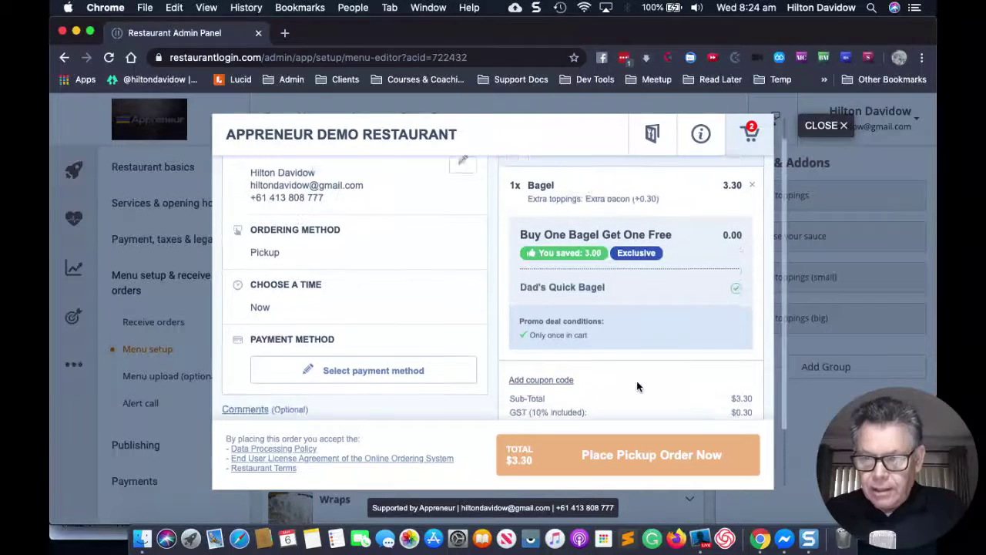
scroll(643, 370, "up", 1)
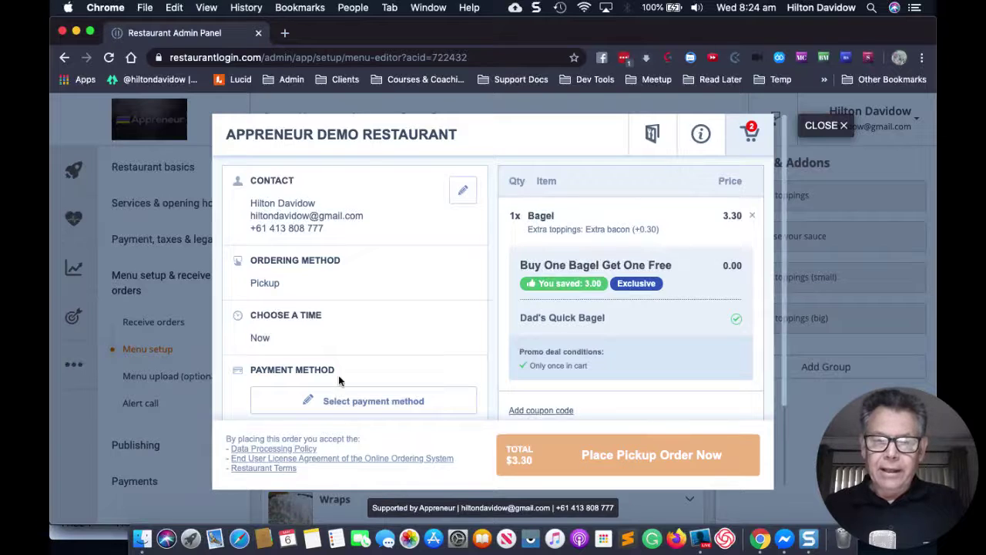
Save Cash as the payment method and place the pickup order for now
left_click(333, 402)
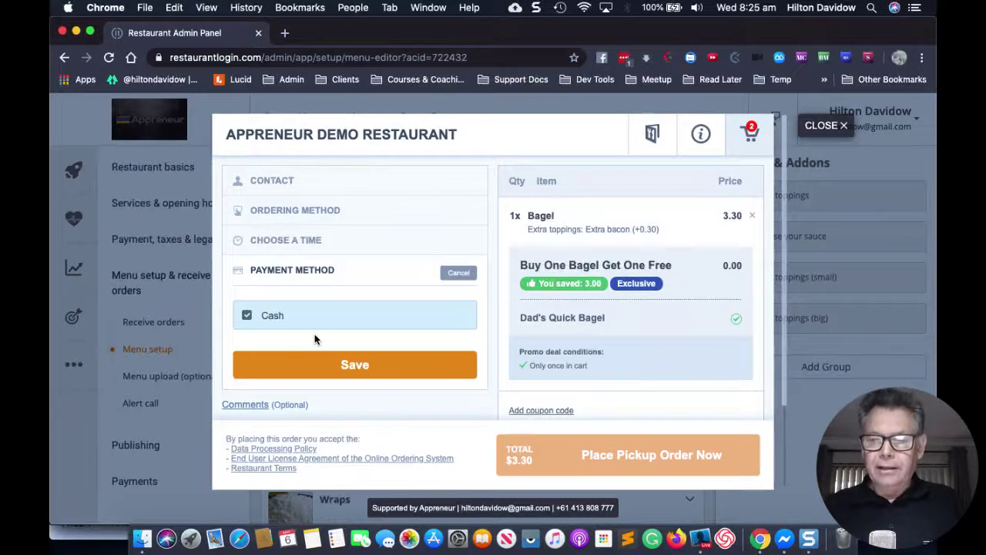
left_click(356, 370)
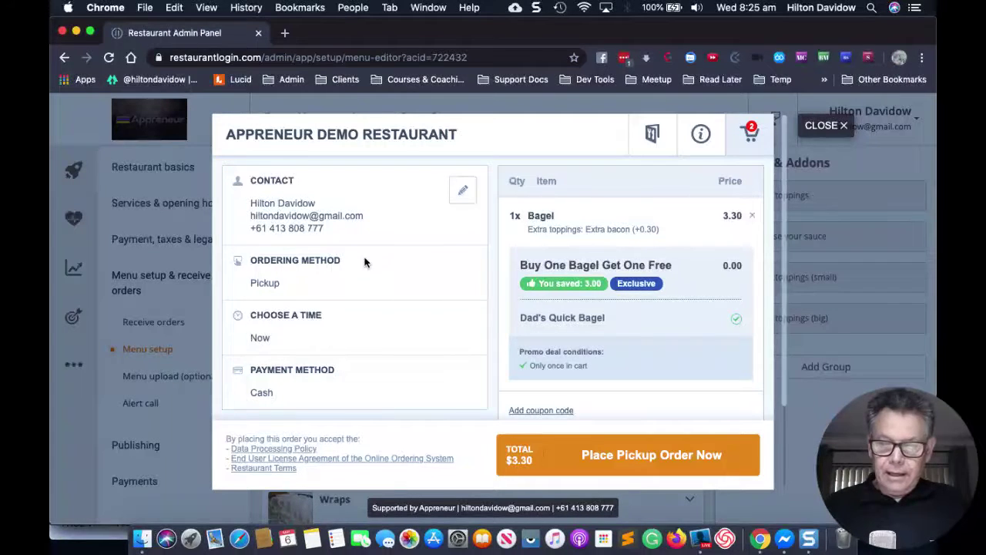
left_click(638, 456)
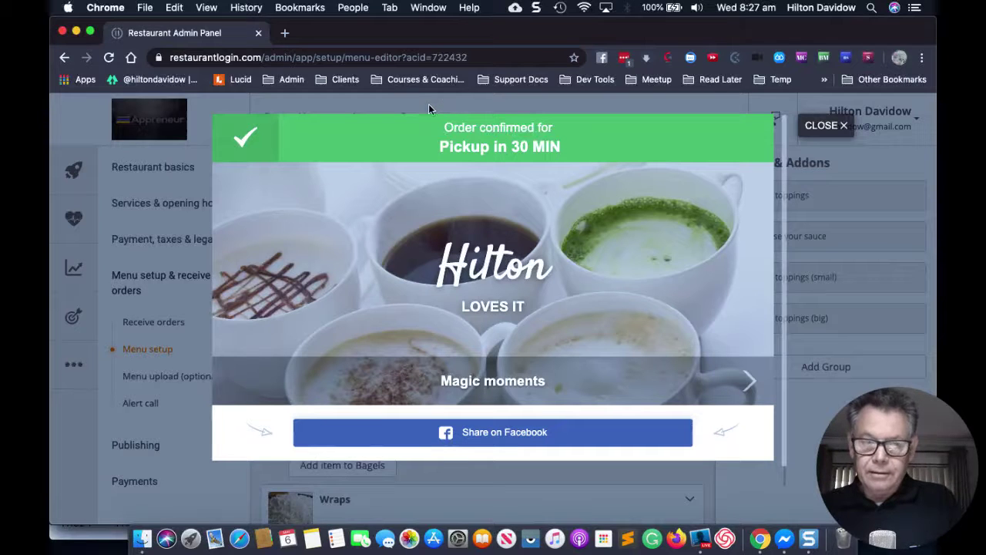
Browse the Facebook sharing captions on the order confirmation through to "Your text here...", and close the ordering preview
left_click(747, 382)
left_click(747, 381)
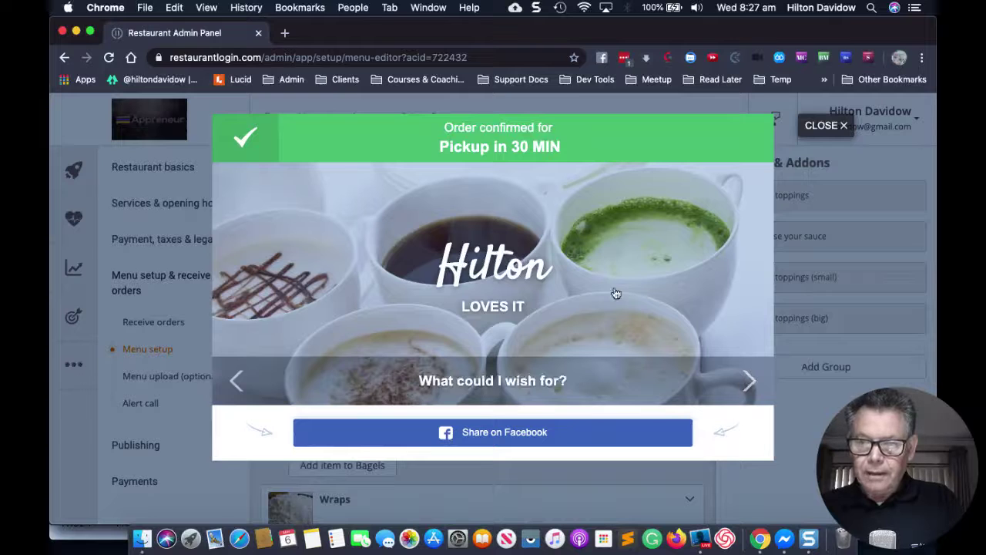
left_click(745, 381)
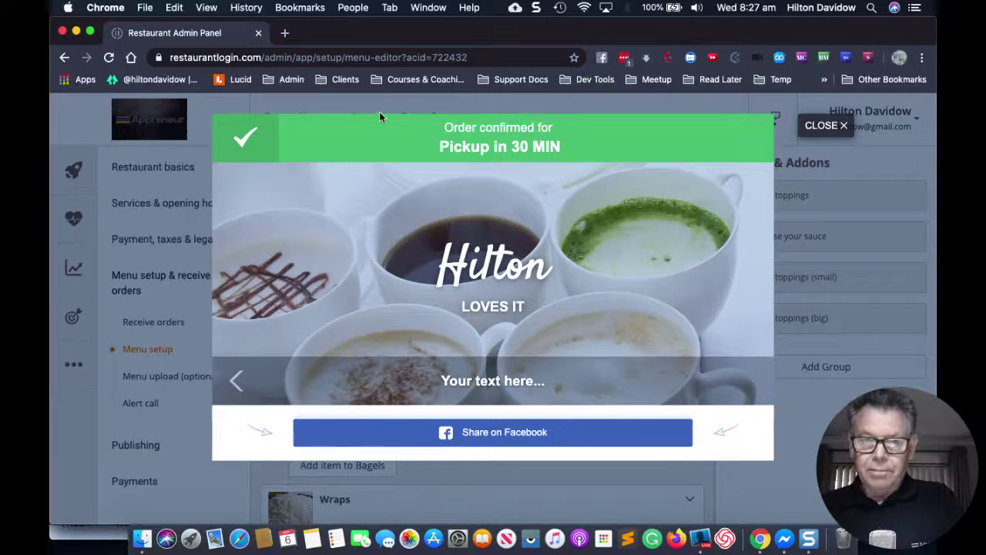
scroll(386, 159, "down", 1)
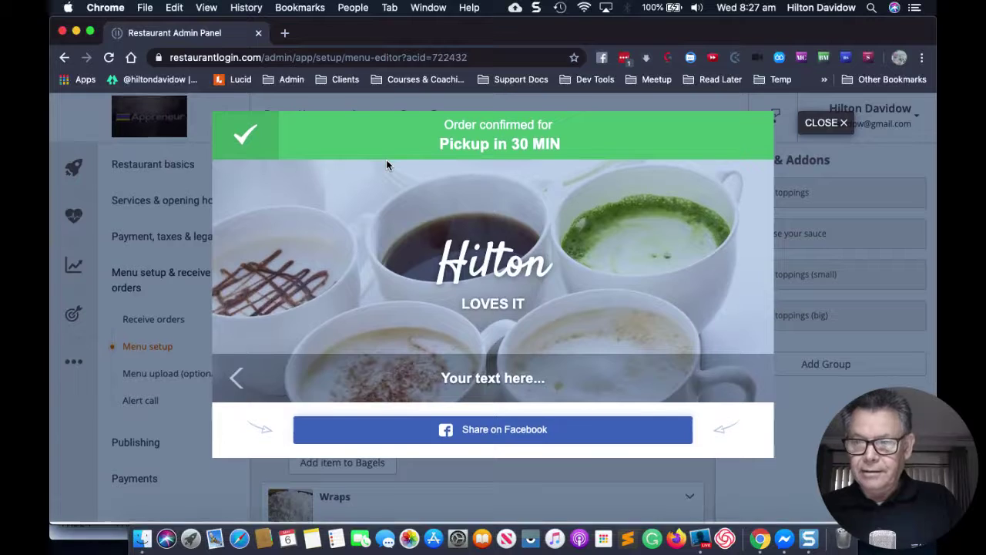
scroll(382, 169, "up", 1)
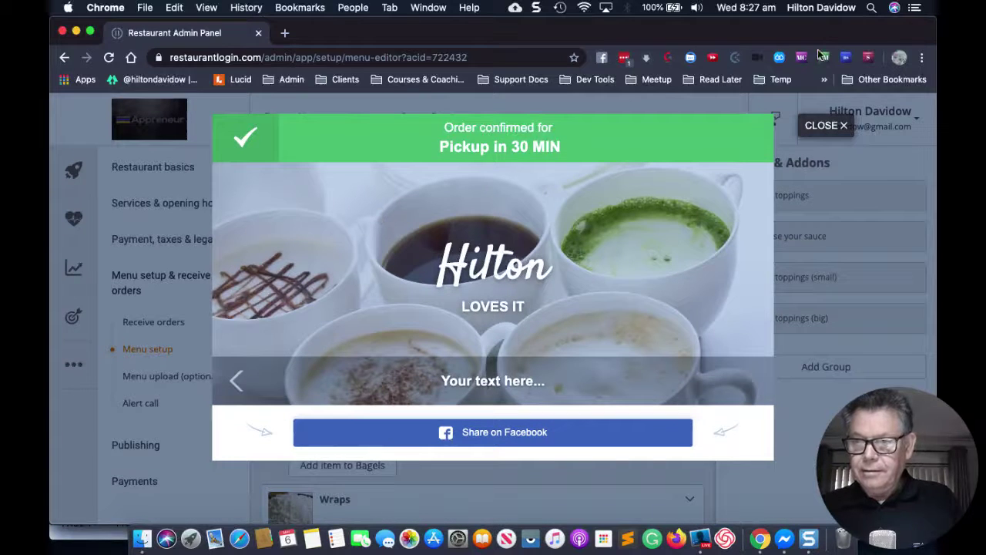
left_click(821, 125)
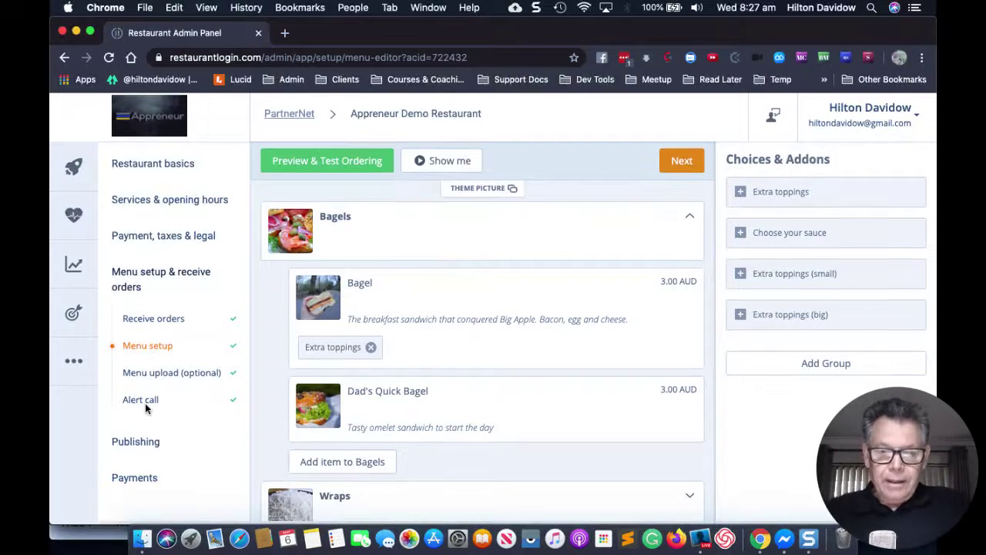
Expand the Publishing section of the restaurant setup to examine its Facebook, website and mobile app options
left_click(134, 447)
scroll(139, 455, "down", 1)
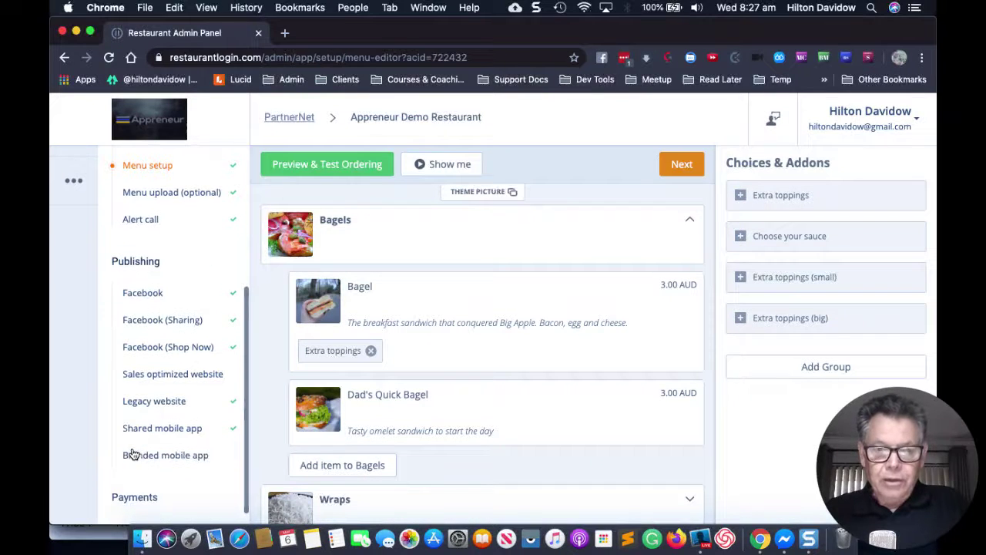